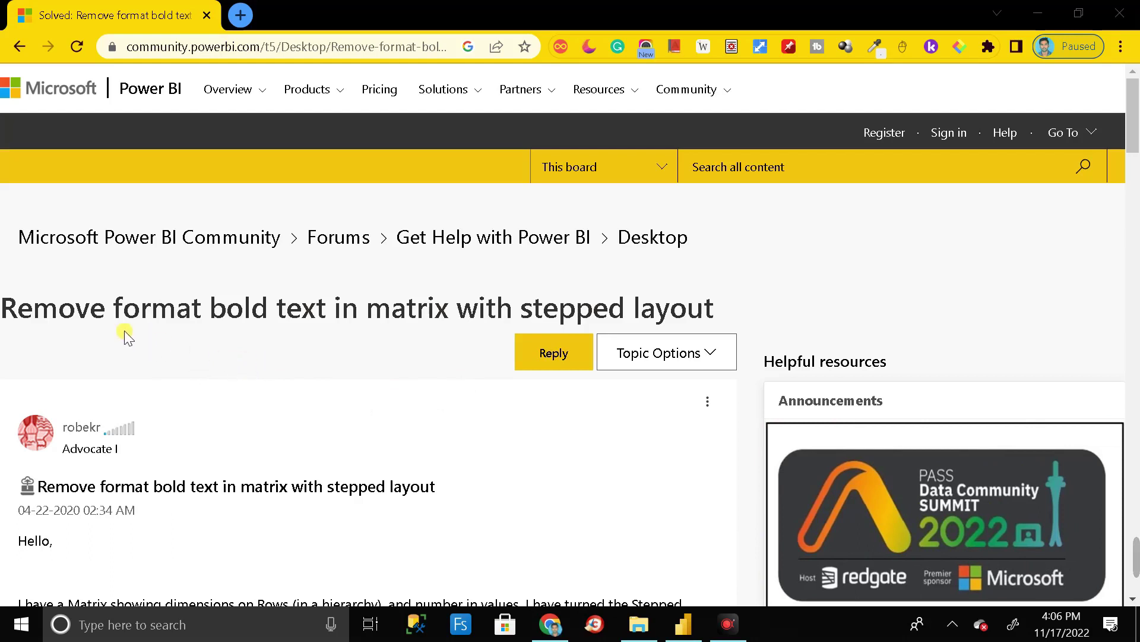
Highlight 'Remove' and 'format bold text' in the forum thread title, then switch to Power BI Desktop
left_click_drag(101, 313, 2, 312)
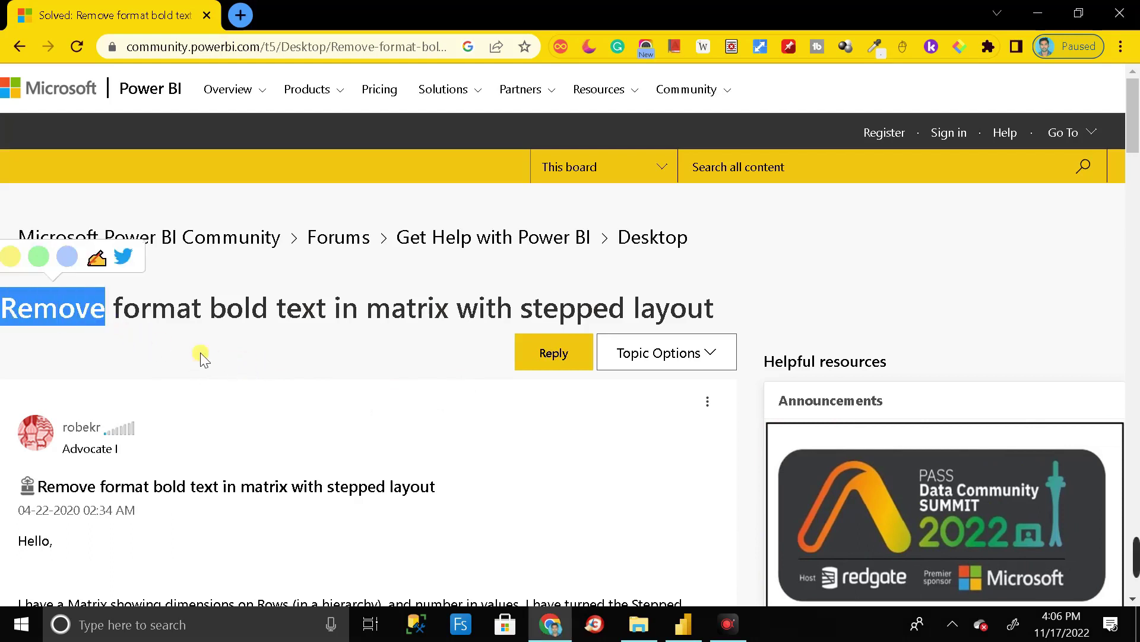
mouse_move(326, 310)
left_mouse_down()
mouse_move(113, 309)
mouse_move(687, 309)
mouse_move(731, 293)
left_mouse_up()
left_click(471, 308)
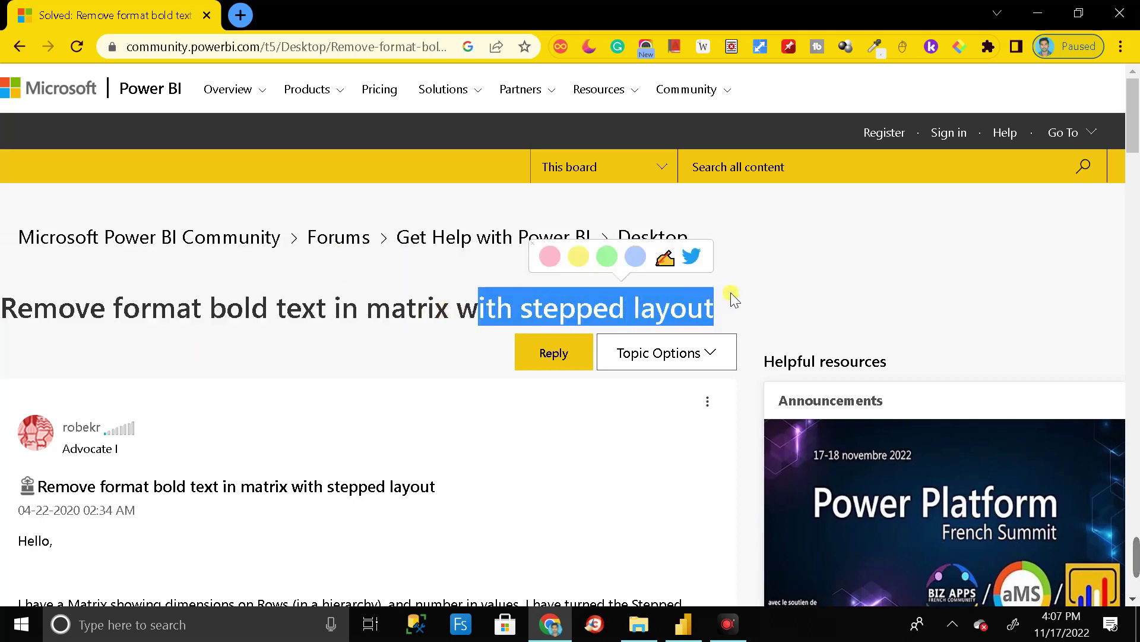
left_click(781, 284)
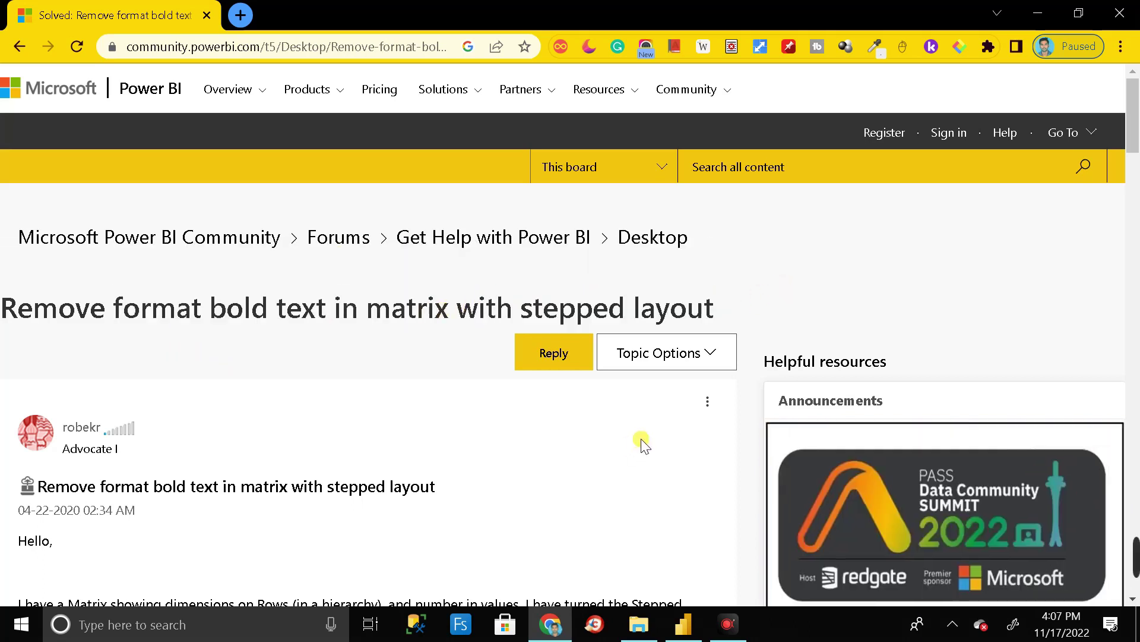
left_click(680, 632)
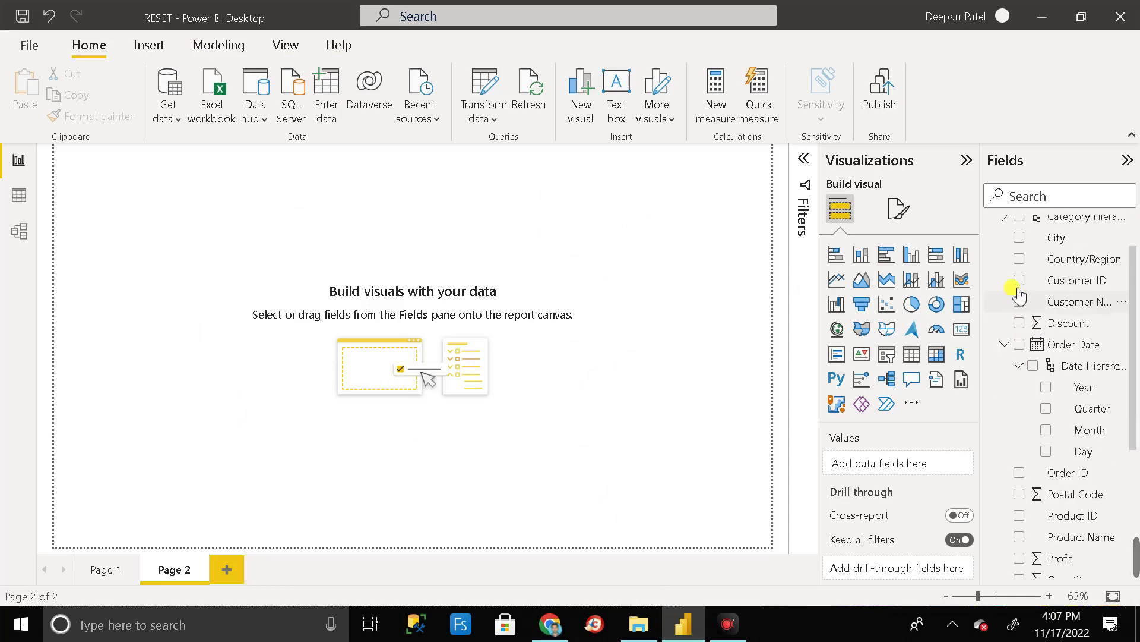
Place a new matrix visual in the middle of Page 2
scroll(1020, 296, "up", 2)
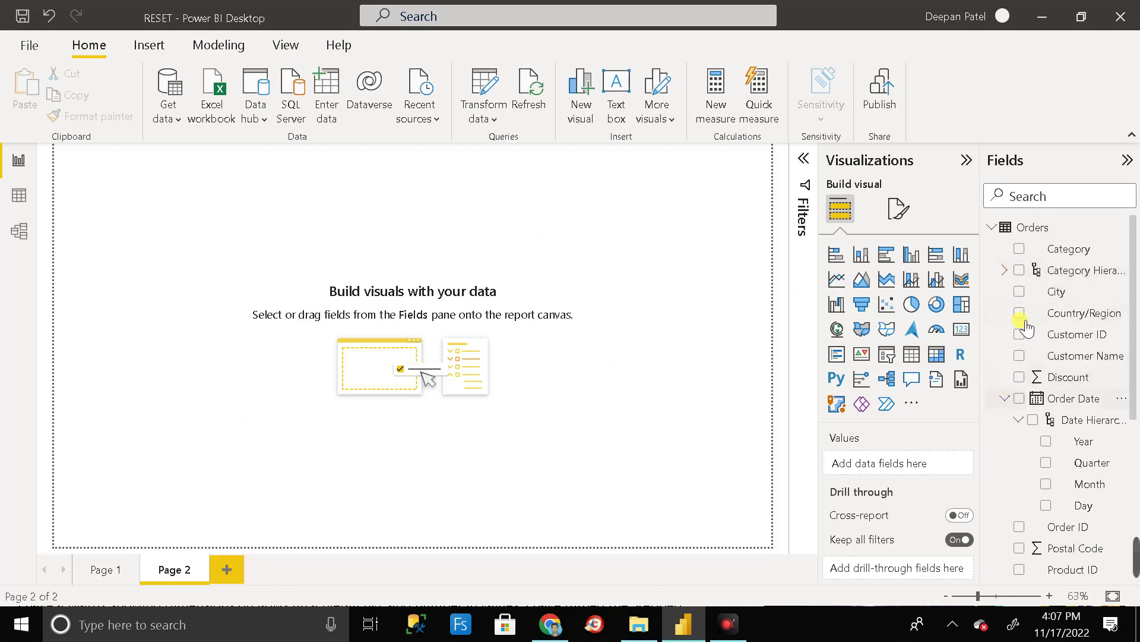
mouse_move(1042, 237)
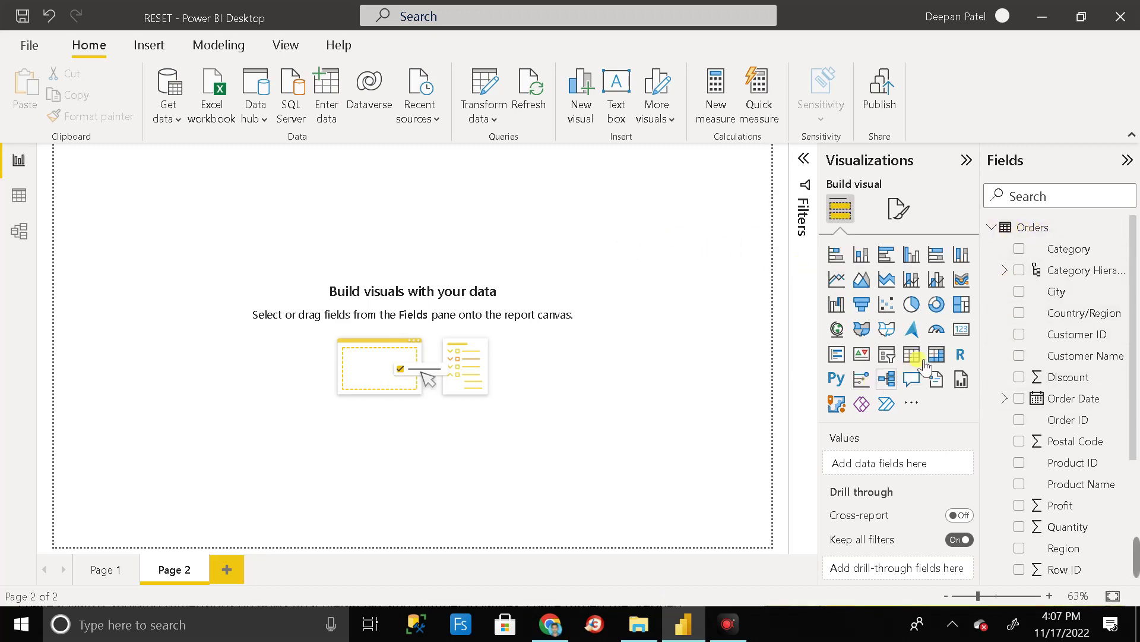
left_click_drag(350, 313, 417, 358)
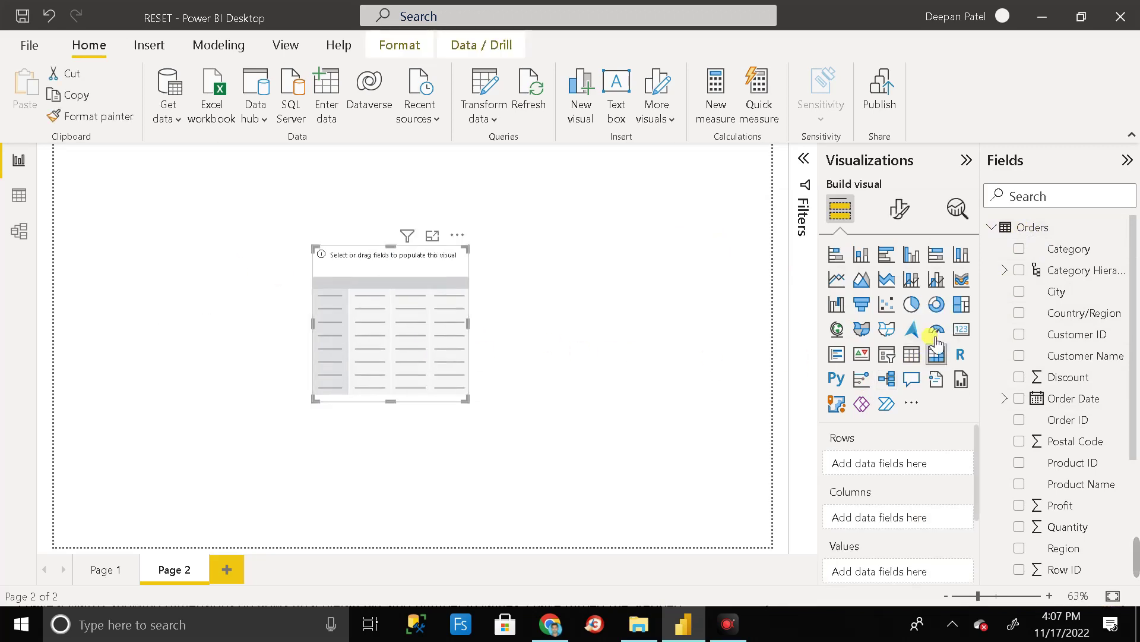
Check the levels of Category Hierarchy, then add it to the matrix Rows
scroll(1062, 374, "down", 1)
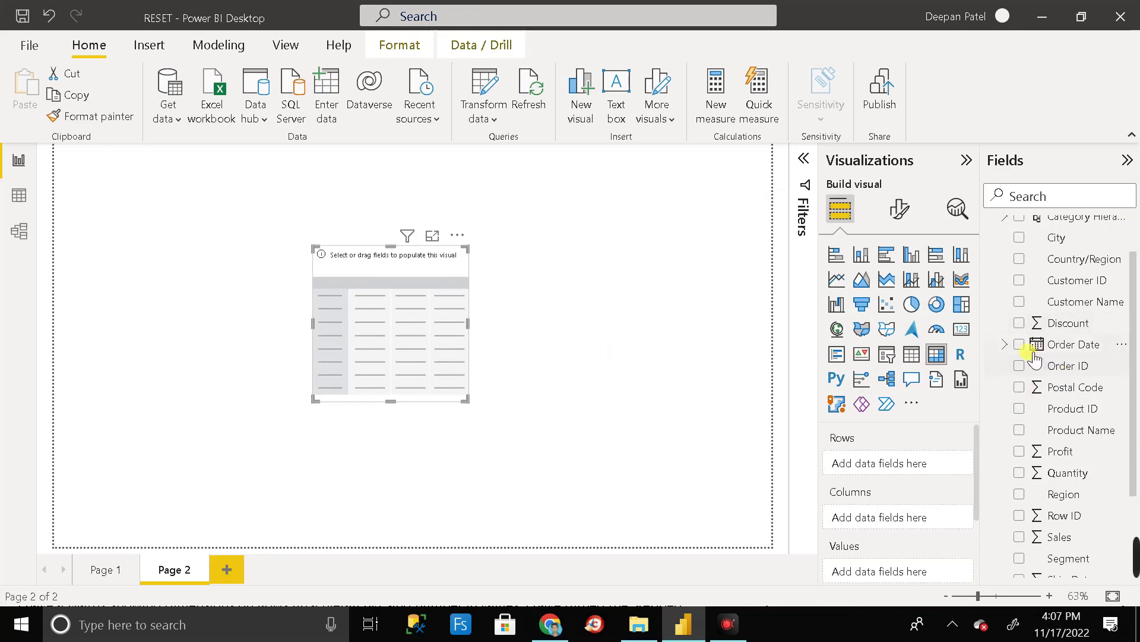
scroll(1057, 351, "up", 1)
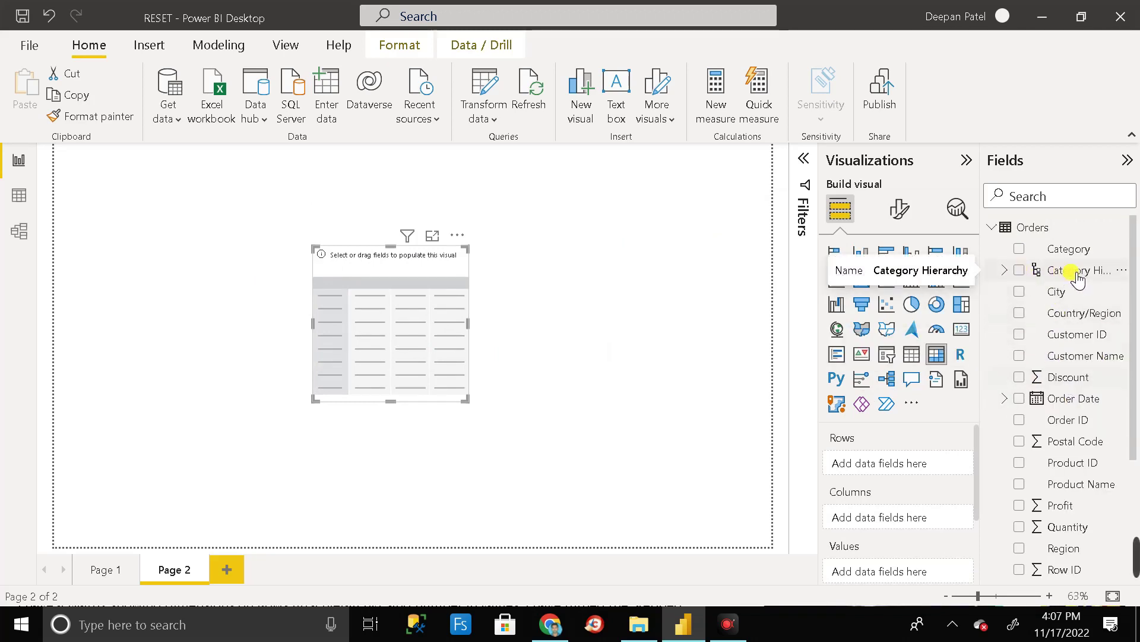
left_click(1007, 271)
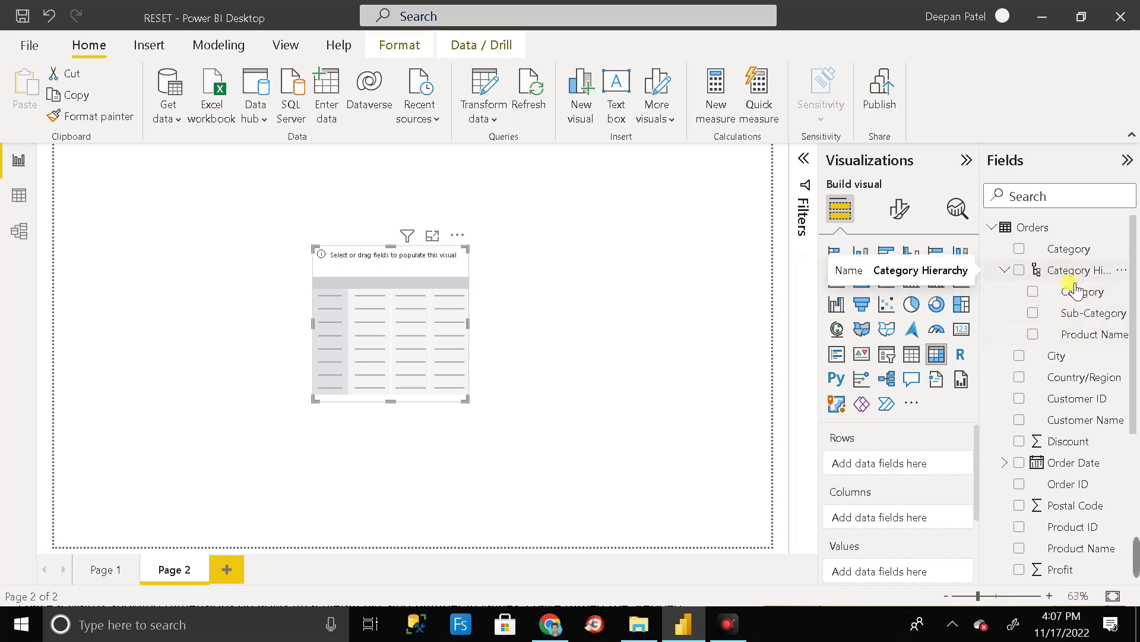
left_click(1005, 270)
left_click_drag(1082, 277, 927, 469)
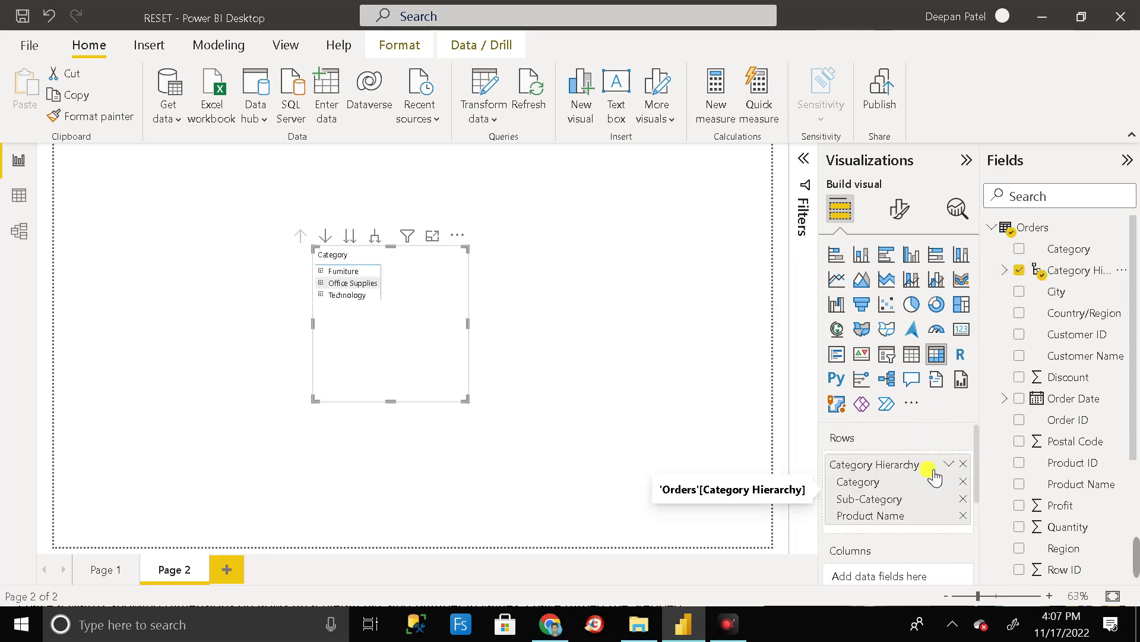
Put the Order Date Year level on the matrix Columns
scroll(932, 475, "down", 2)
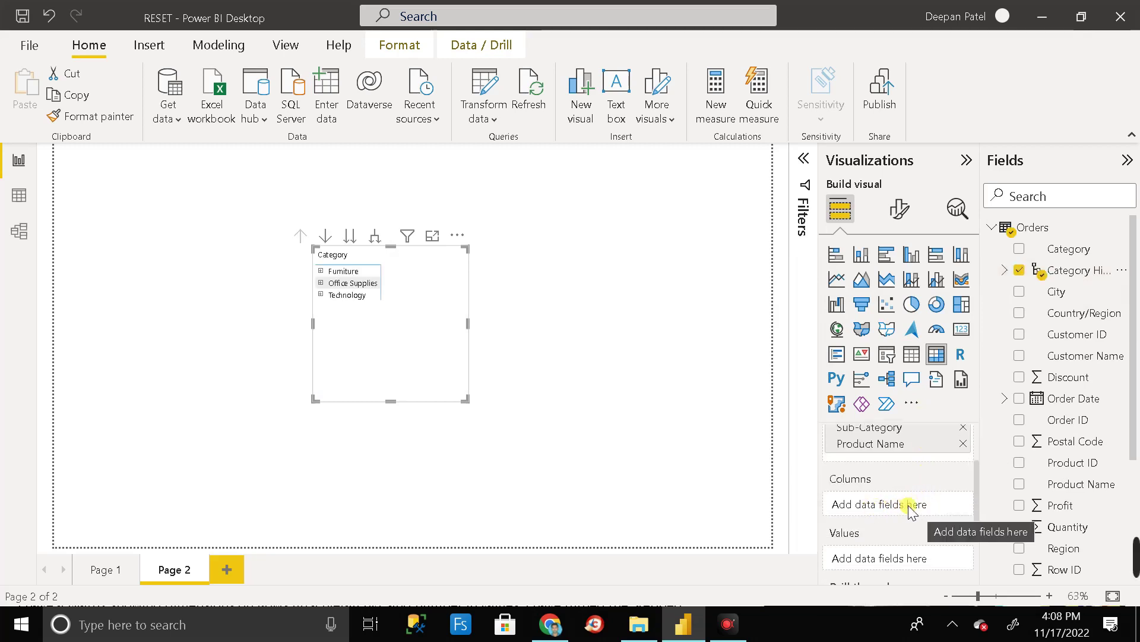
left_click(1008, 399)
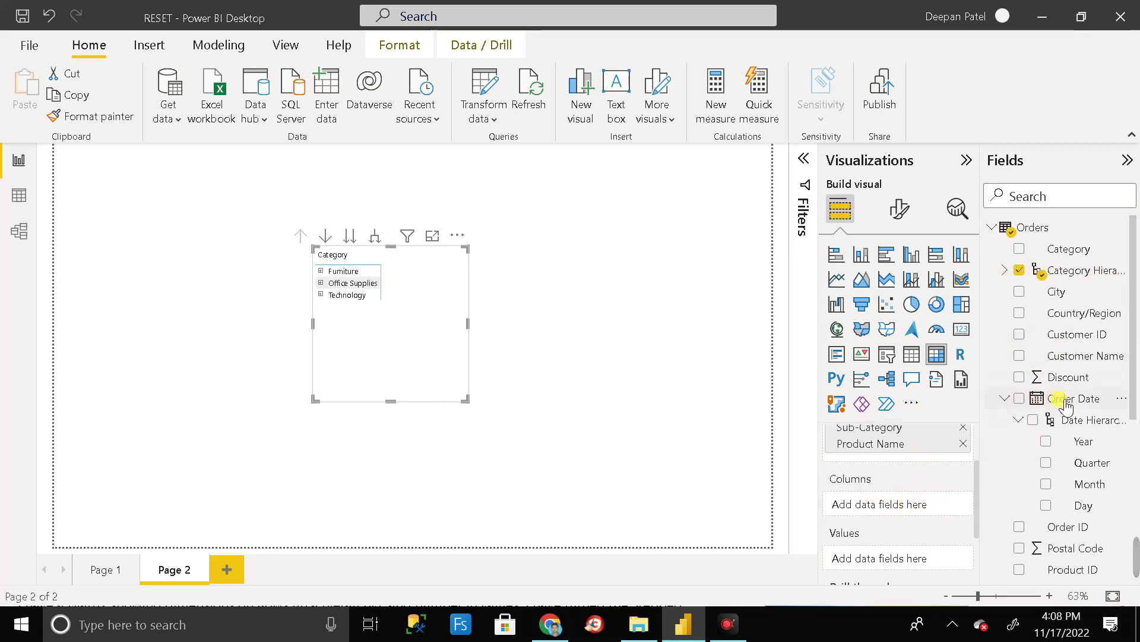
scroll(1092, 385, "down", 2)
left_click_drag(1091, 339, 934, 502)
Add Profit as the matrix values and enlarge the visual on the page
scroll(947, 487, "down", 1)
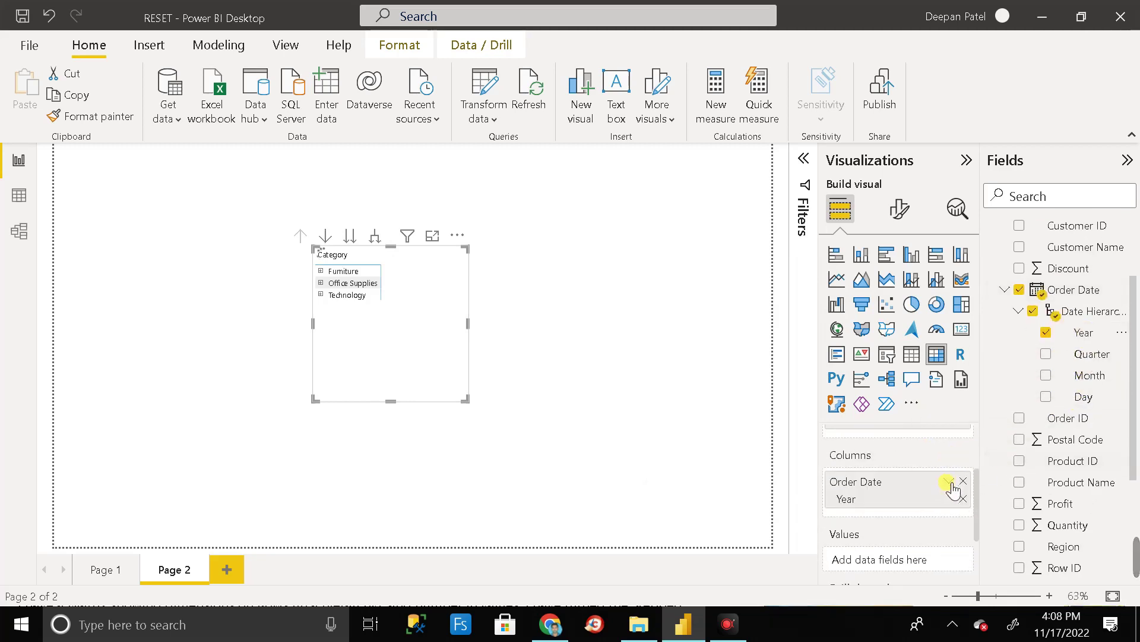
scroll(1082, 404, "down", 1)
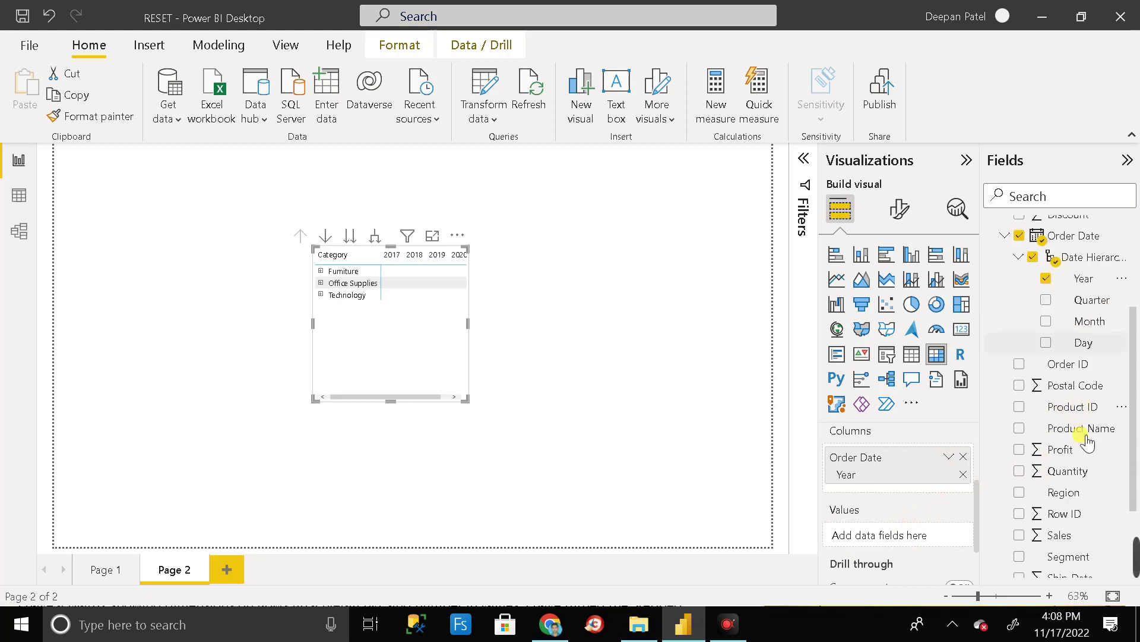
left_click_drag(1079, 455, 932, 537)
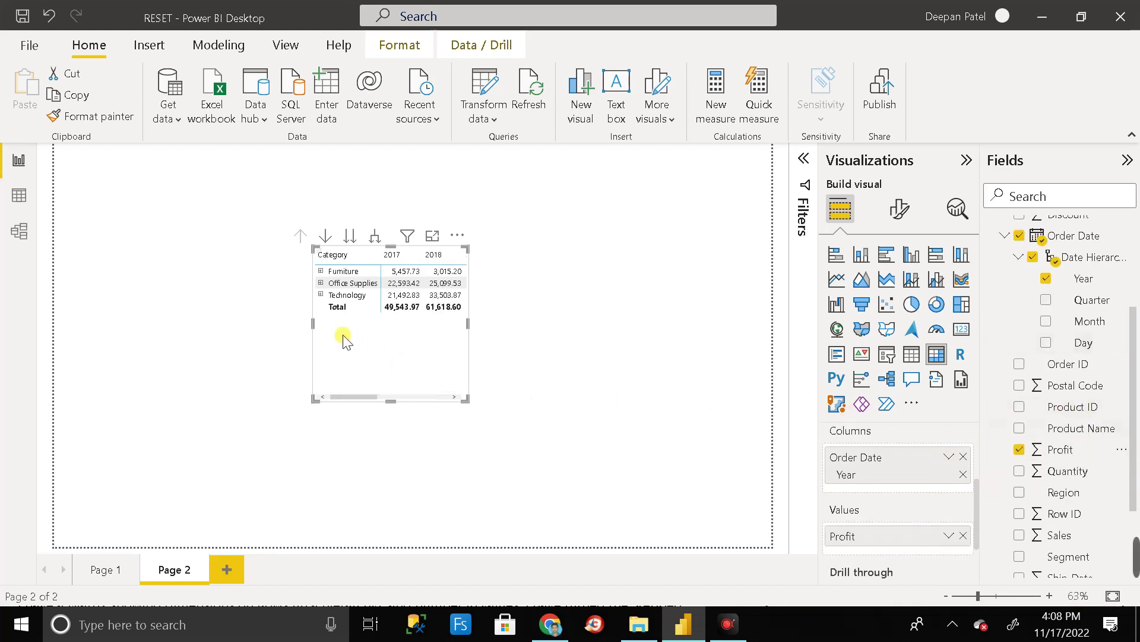
left_click_drag(313, 327, 348, 382)
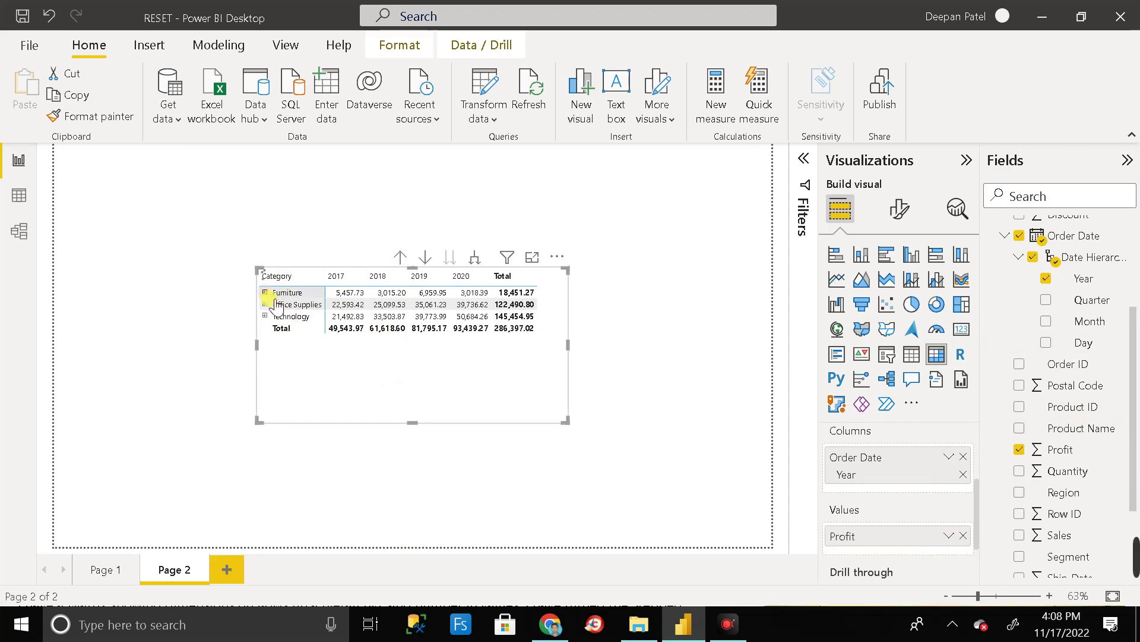
left_click(266, 292)
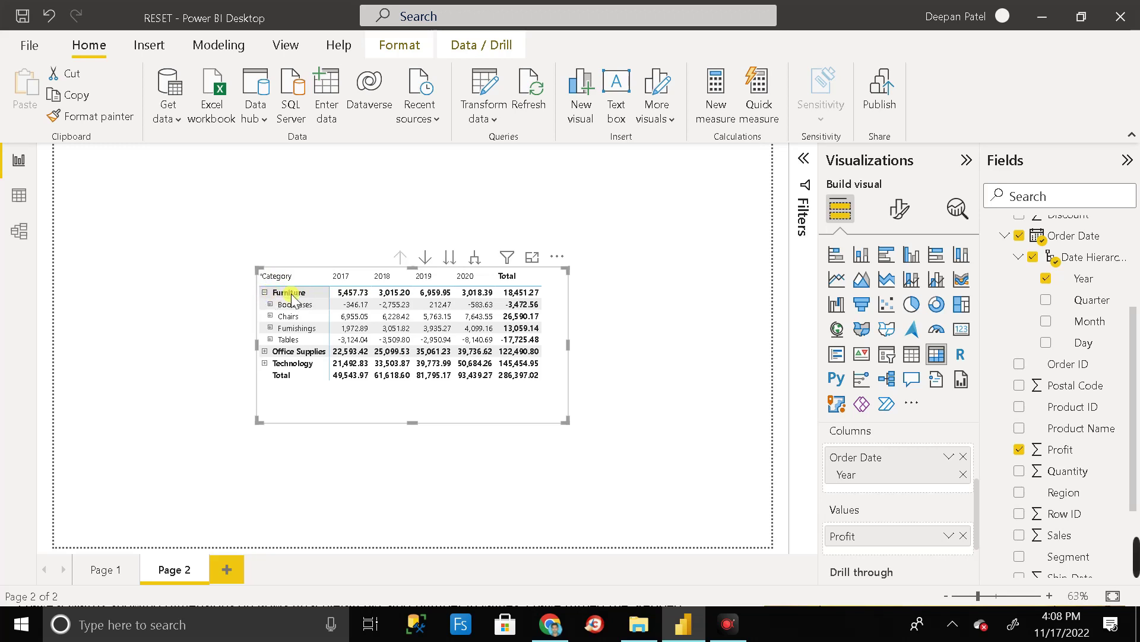
left_click(266, 293)
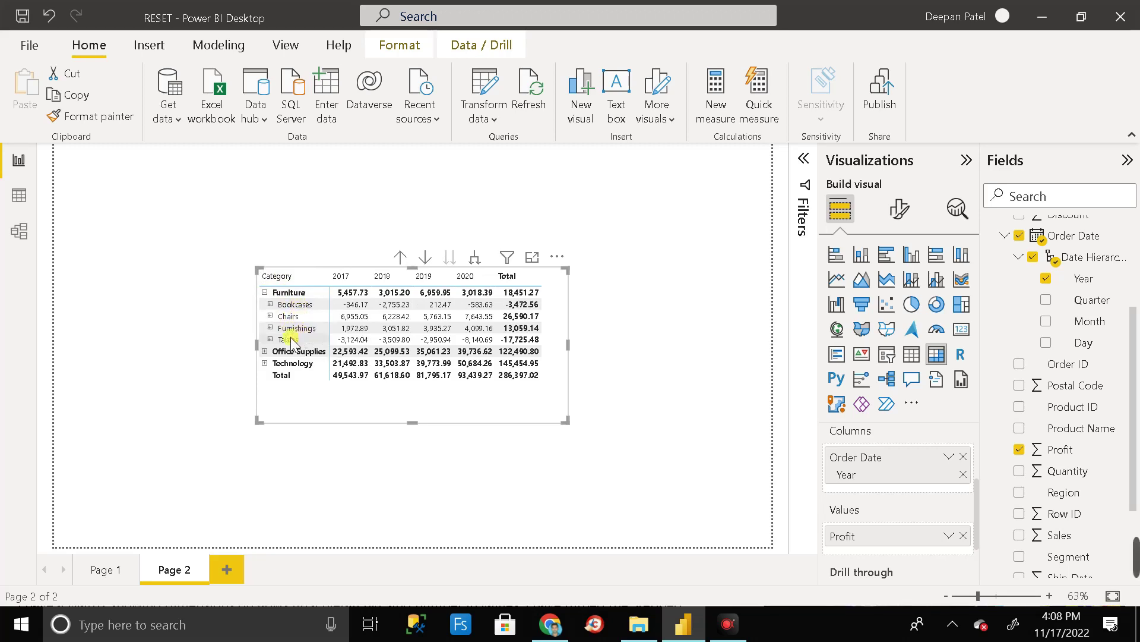
left_click(286, 306)
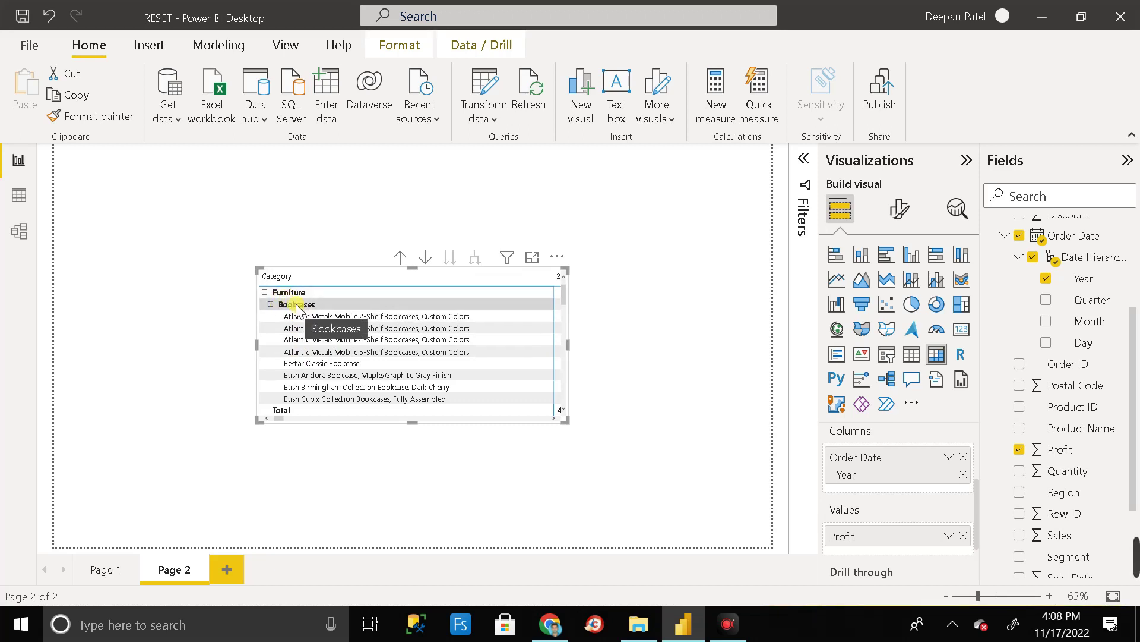
left_click(277, 307)
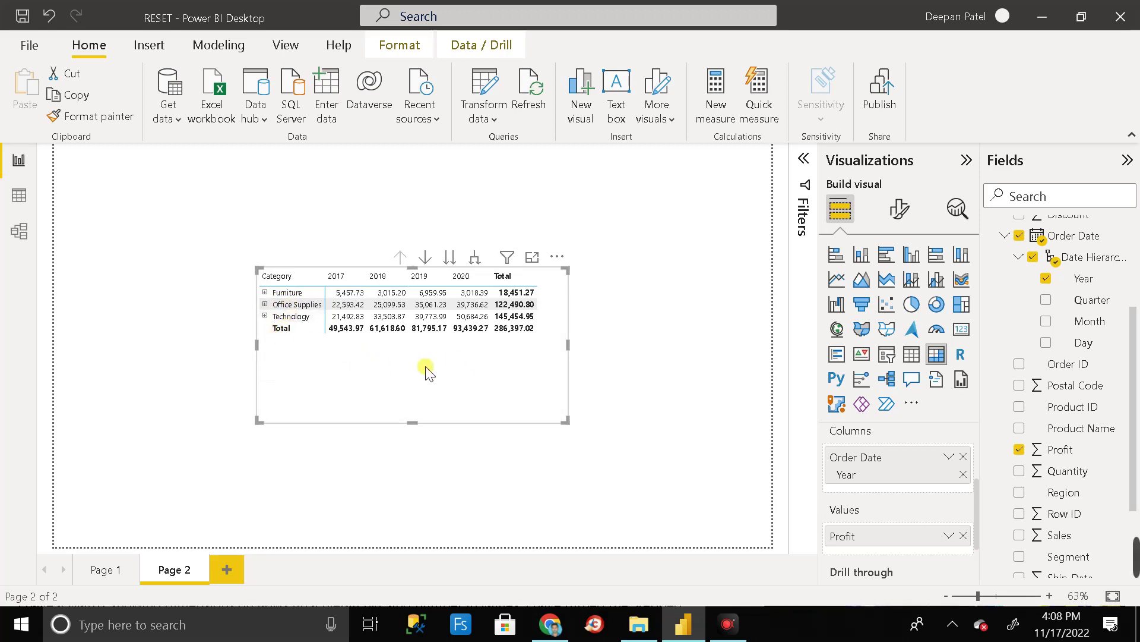
left_click(806, 167)
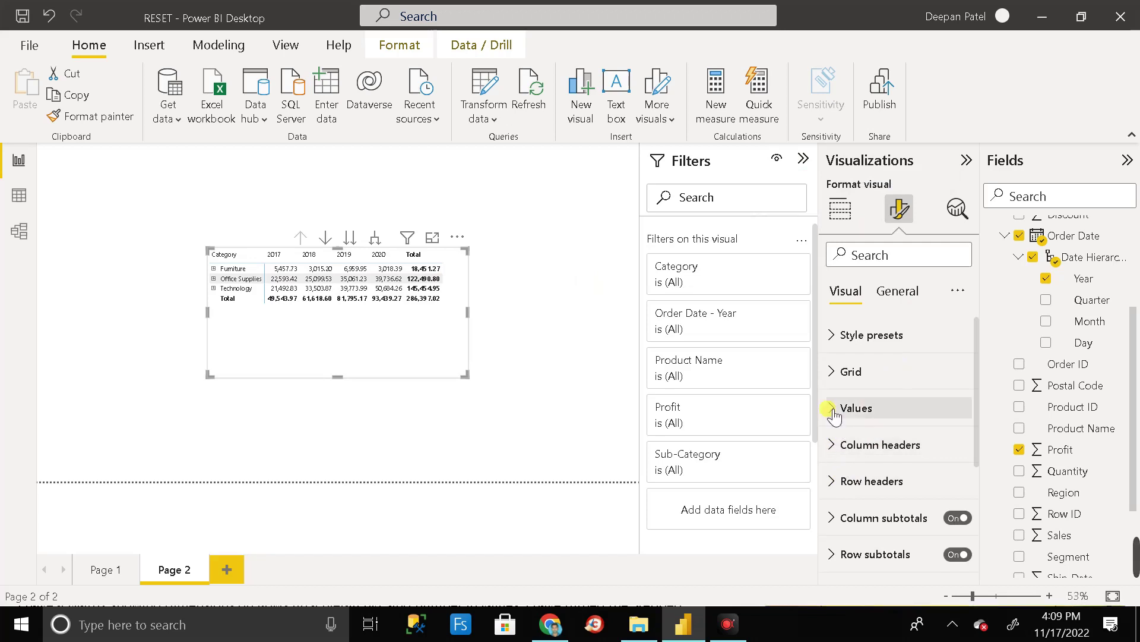
Set Values, Column headers and Row headers font size to 20, then widen the matrix to show Total
left_click(903, 407)
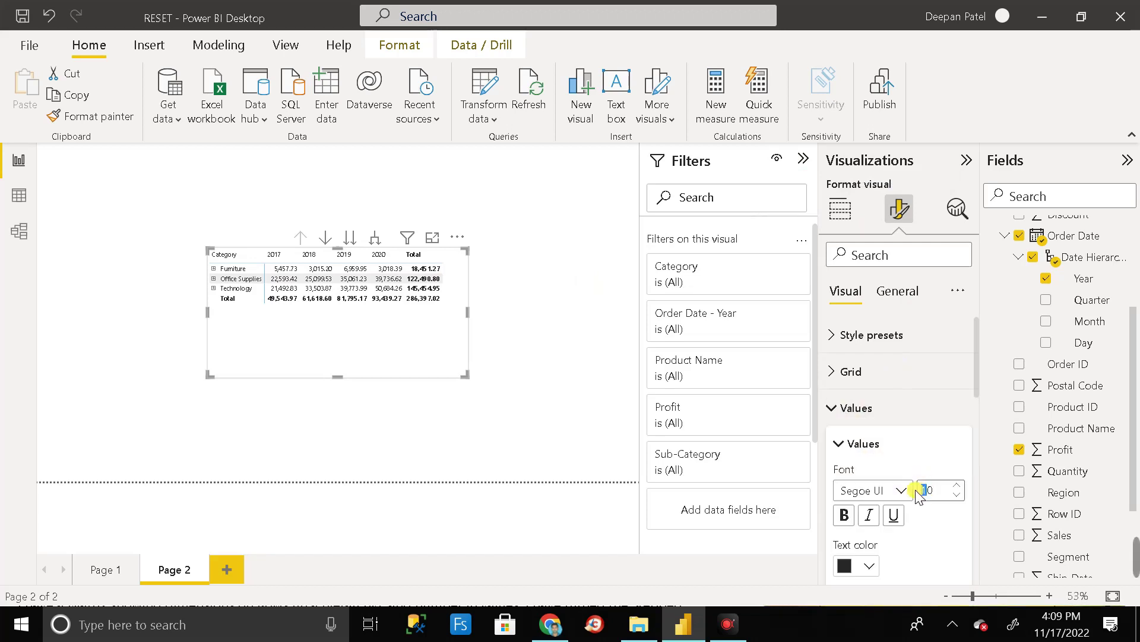
type("2")
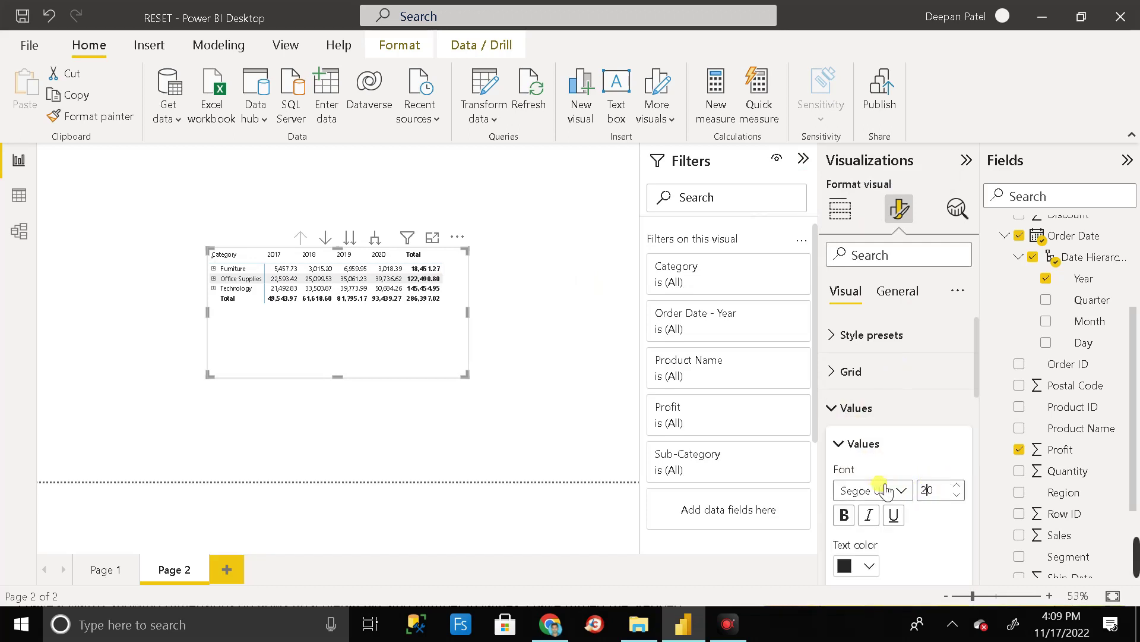
left_click(840, 447)
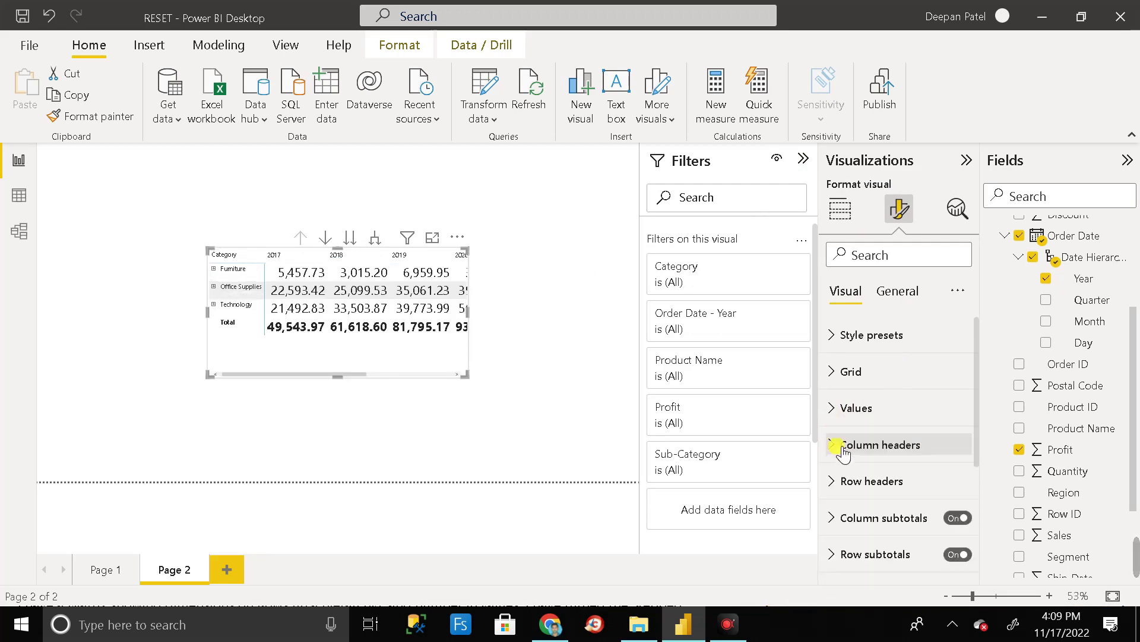
left_click(879, 445)
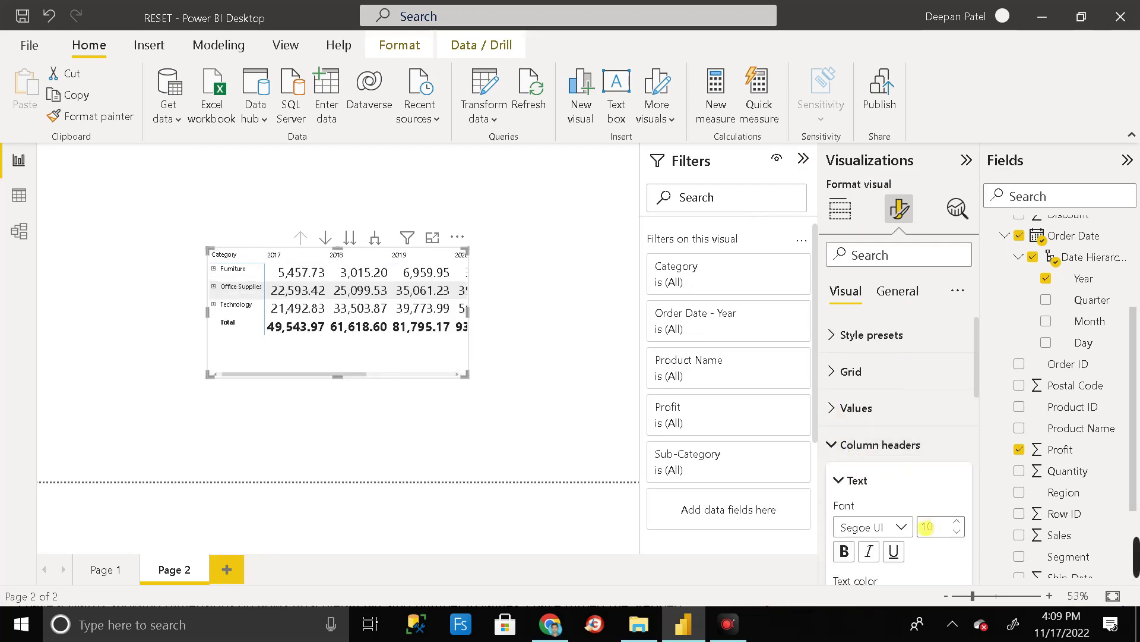
type("2")
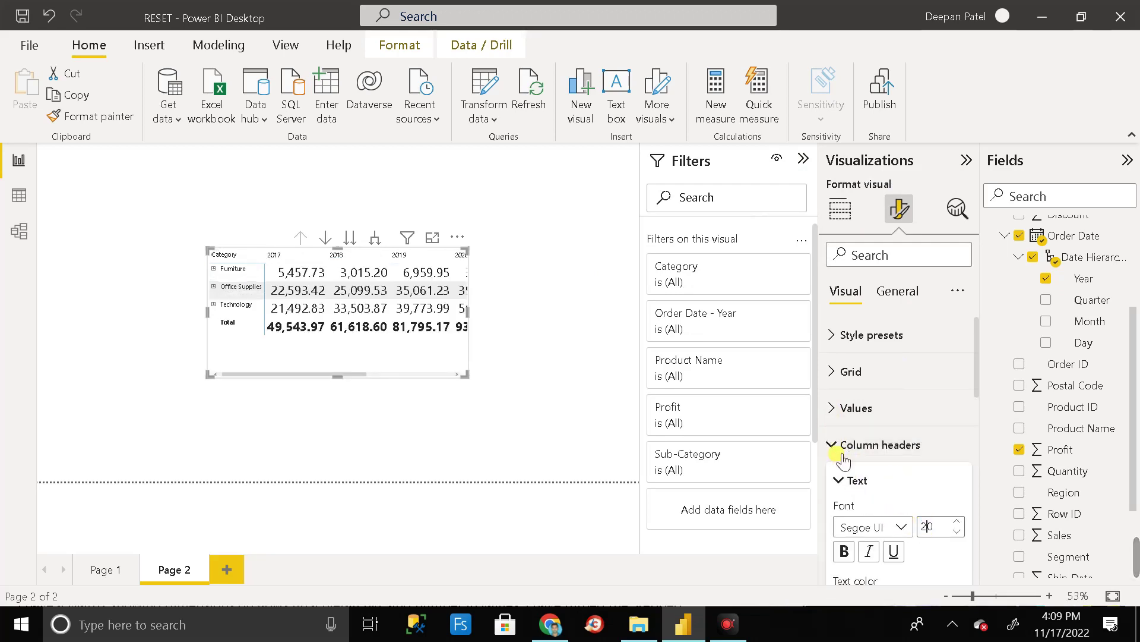
left_click(836, 445)
left_click(839, 482)
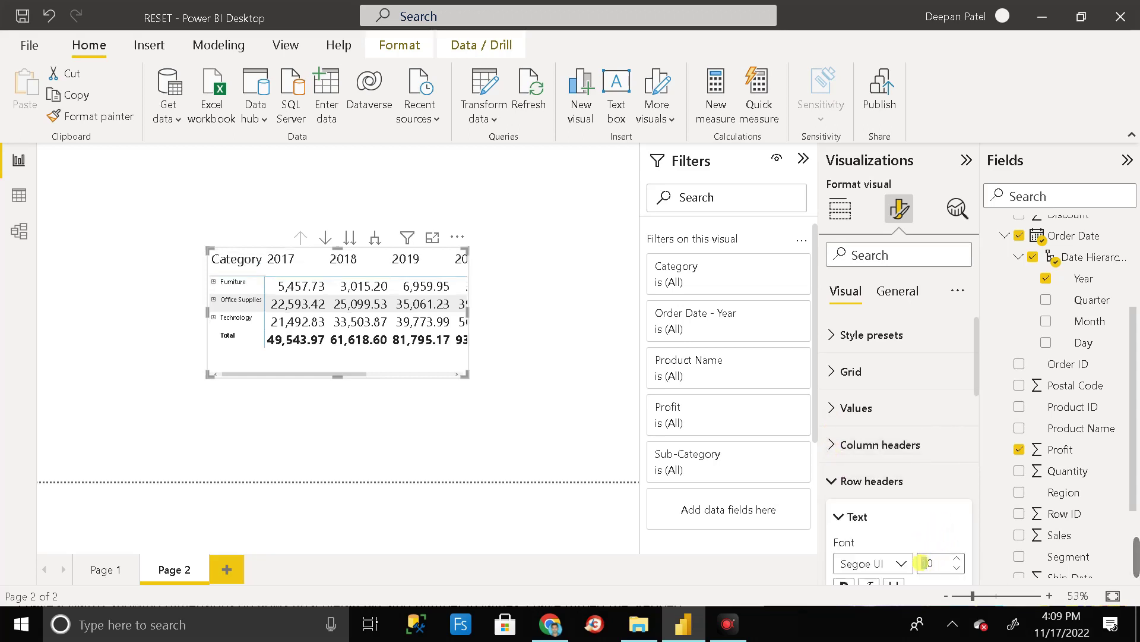
type("2")
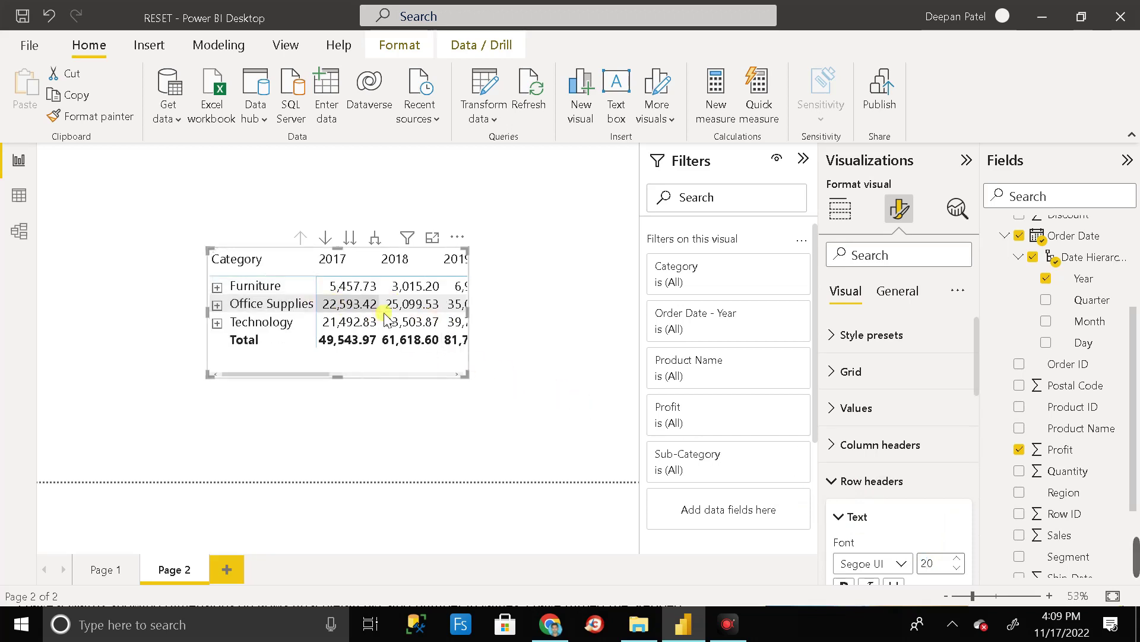
left_click_drag(470, 314, 489, 359)
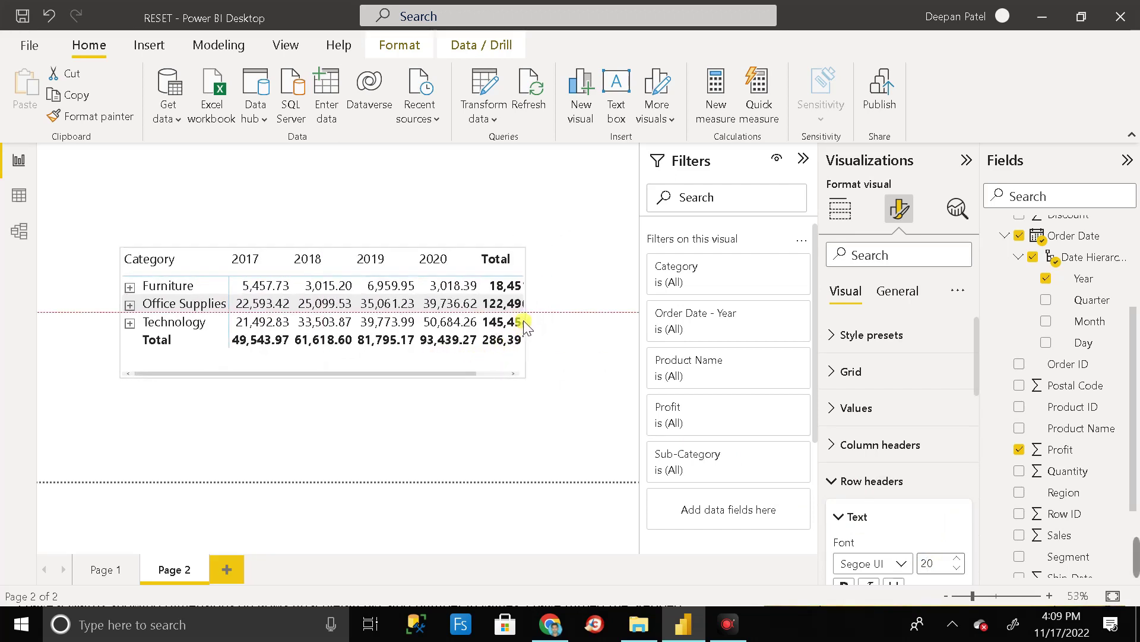
left_click_drag(525, 325, 571, 326)
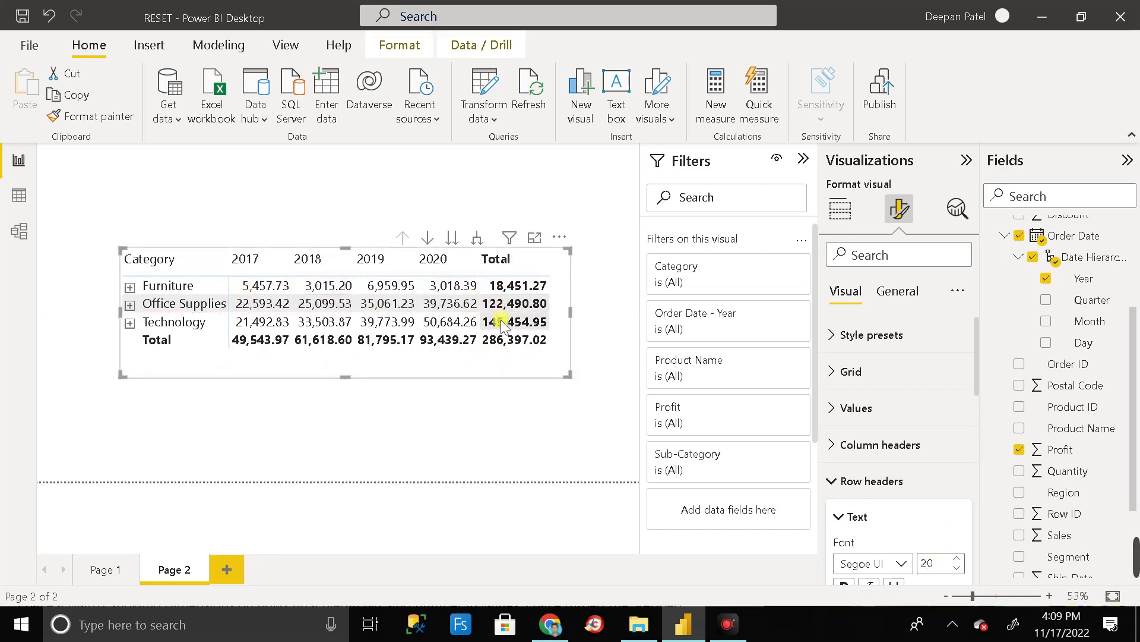
Turn off the matrix row and column subtotals and drag the visual taller
left_click(837, 480)
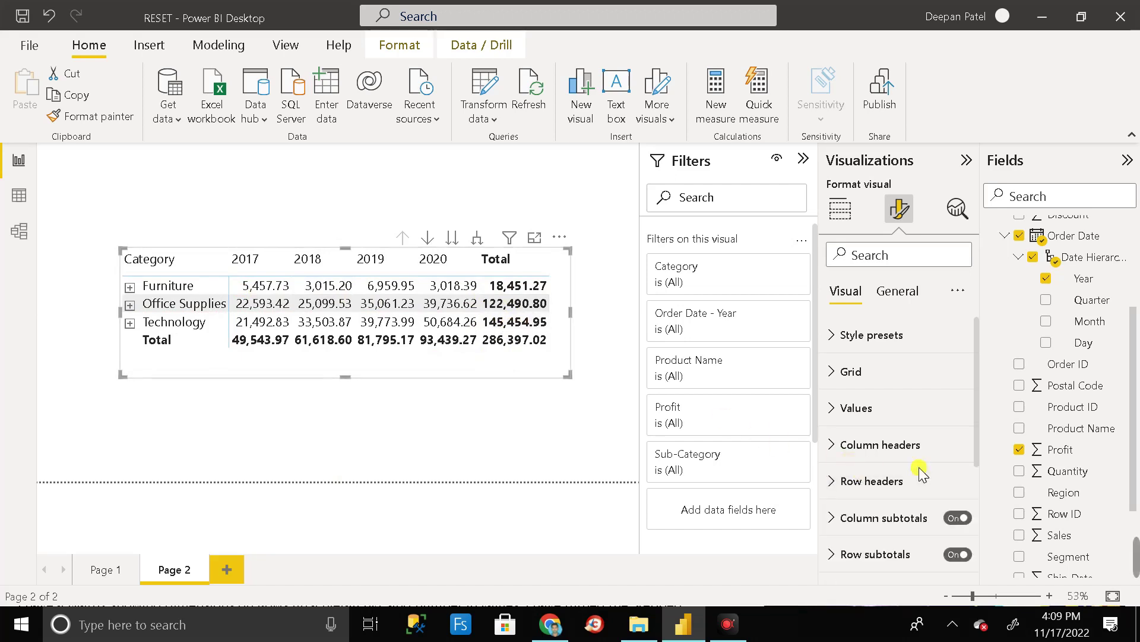
scroll(918, 467, "down", 1)
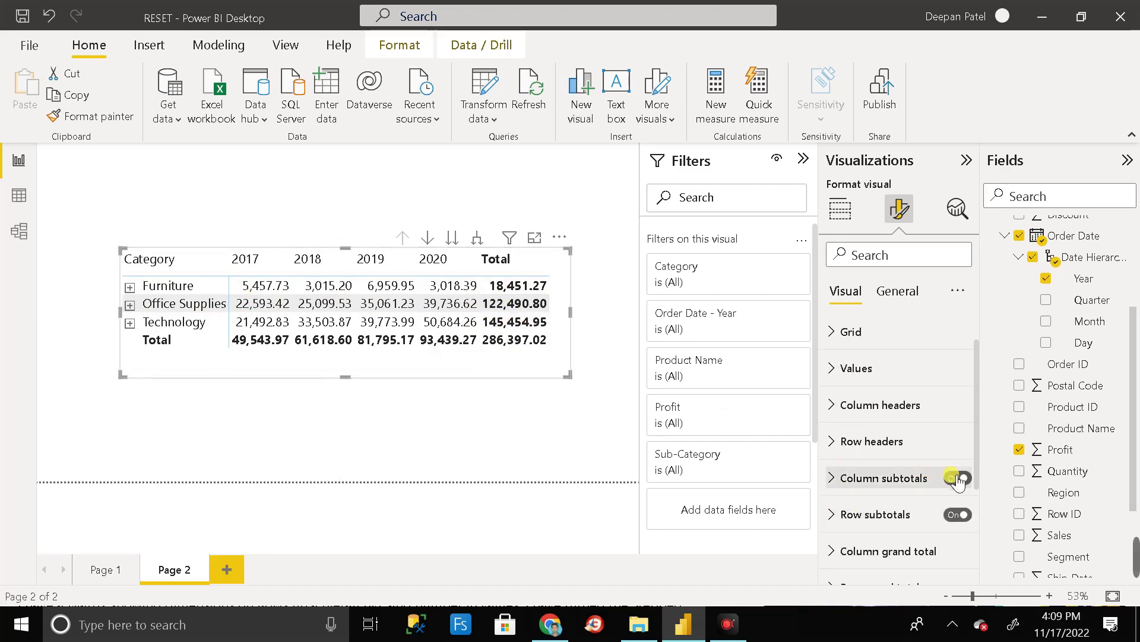
left_click(967, 515)
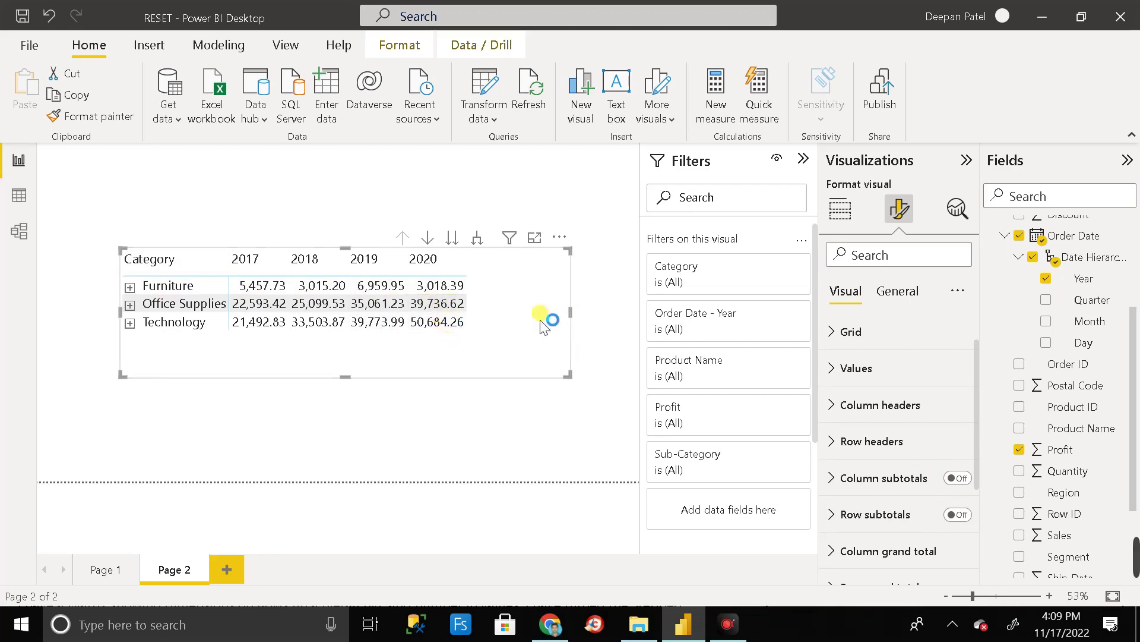
left_click_drag(354, 365, 349, 427)
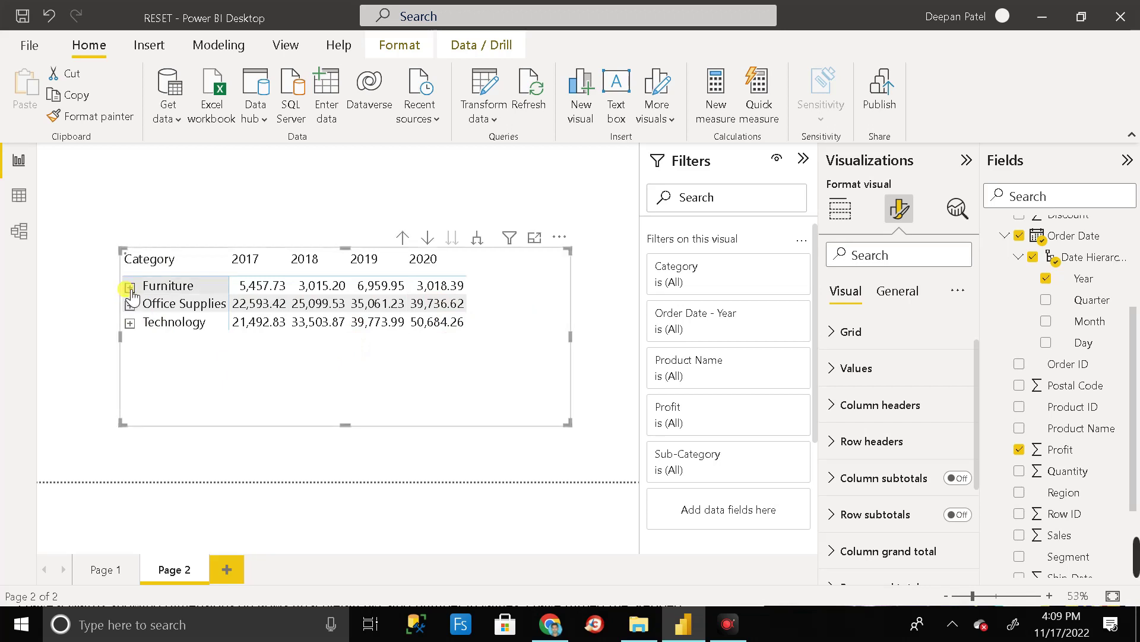
Expand Furniture to view its subcategories, then collapse it back to one row
left_click(129, 287)
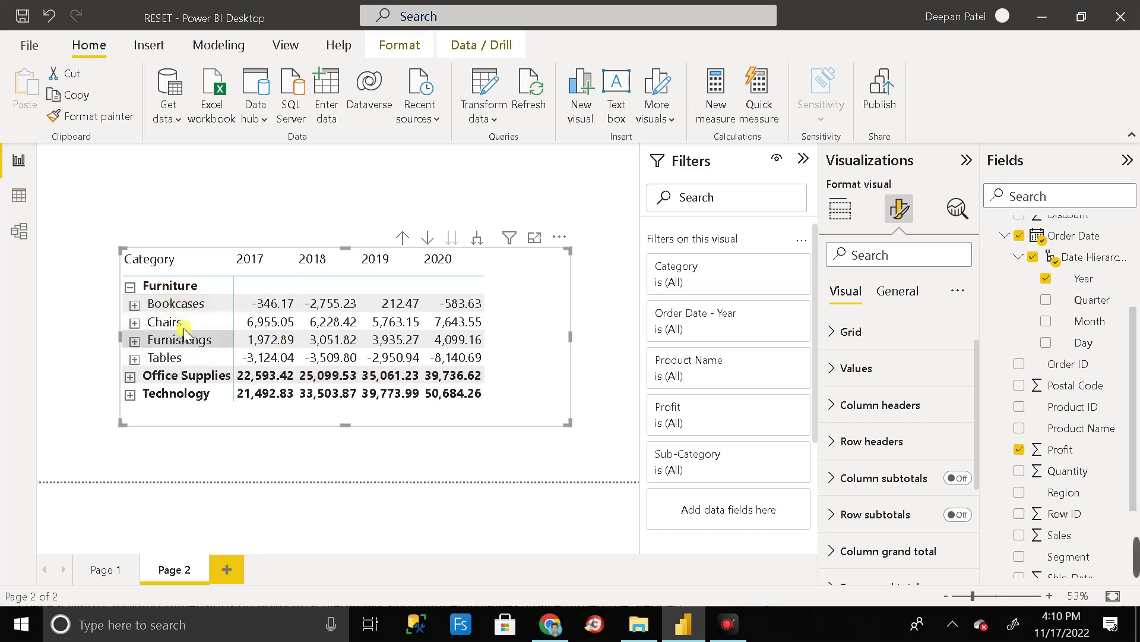
left_click(130, 287)
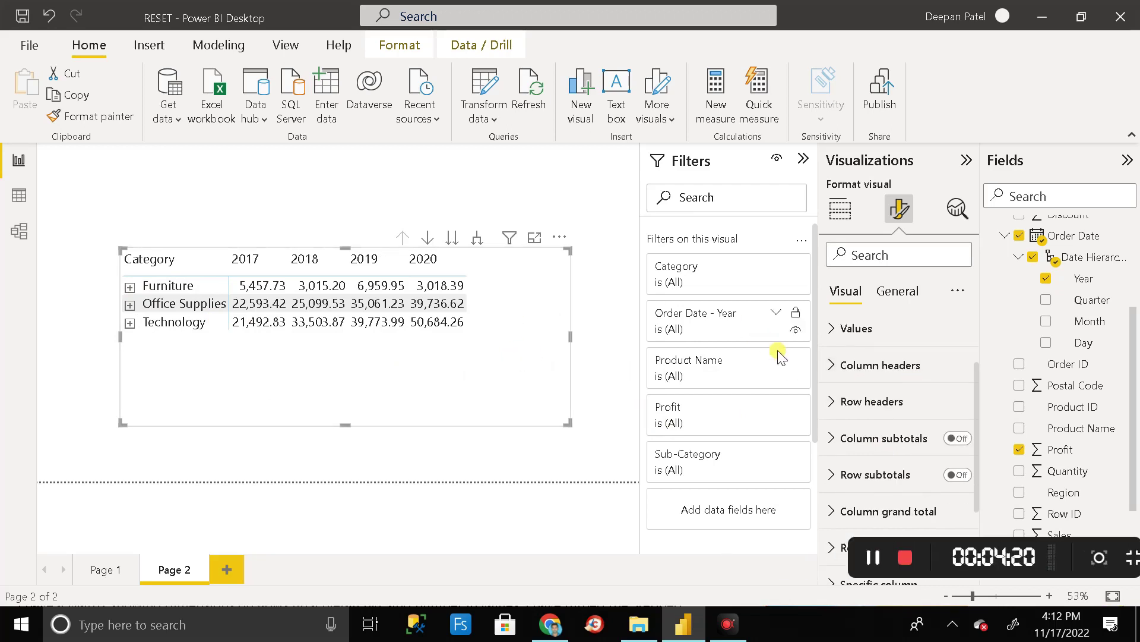
scroll(879, 392, "down", 2)
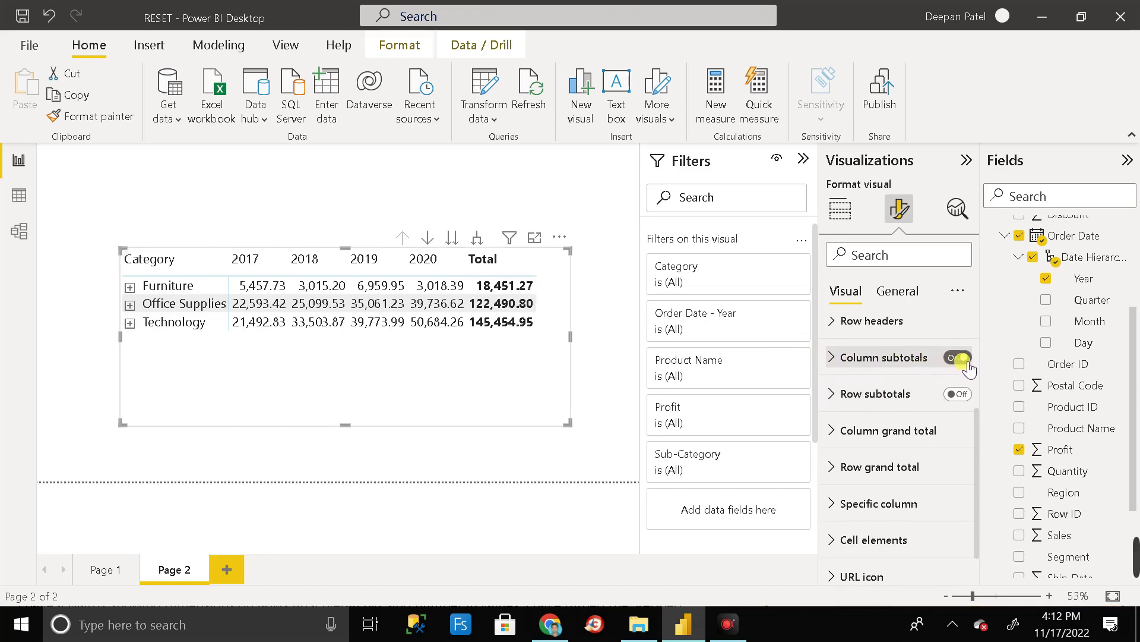
Review the Column subtotals Values font settings, then switch Column subtotals Off to drop Total
left_click(841, 360)
scroll(879, 374, "down", 3)
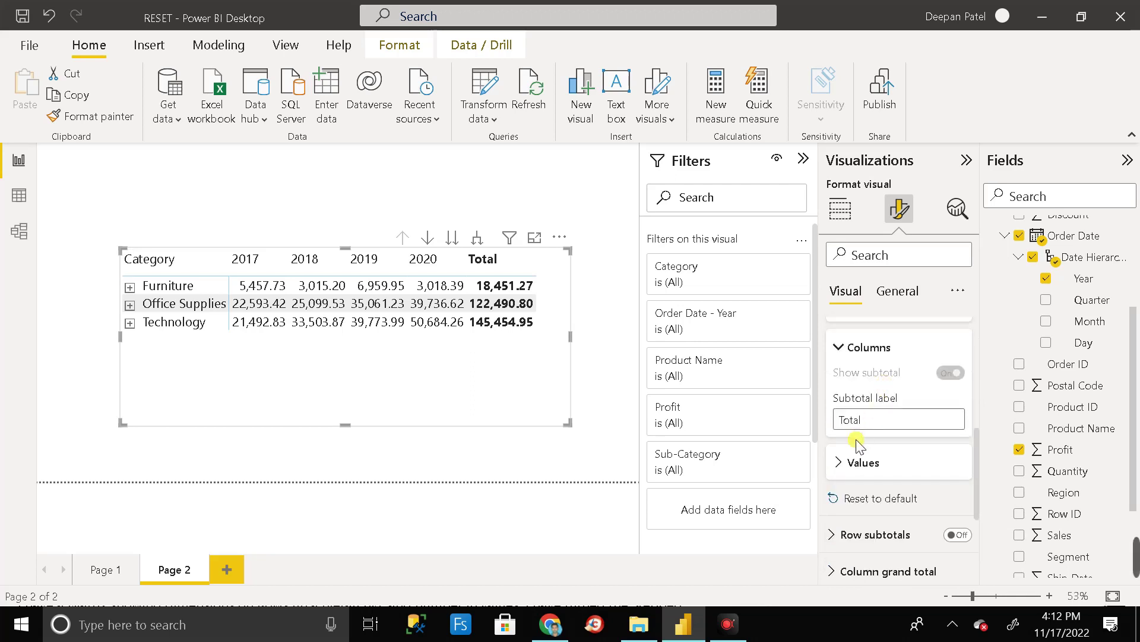
left_click(915, 462)
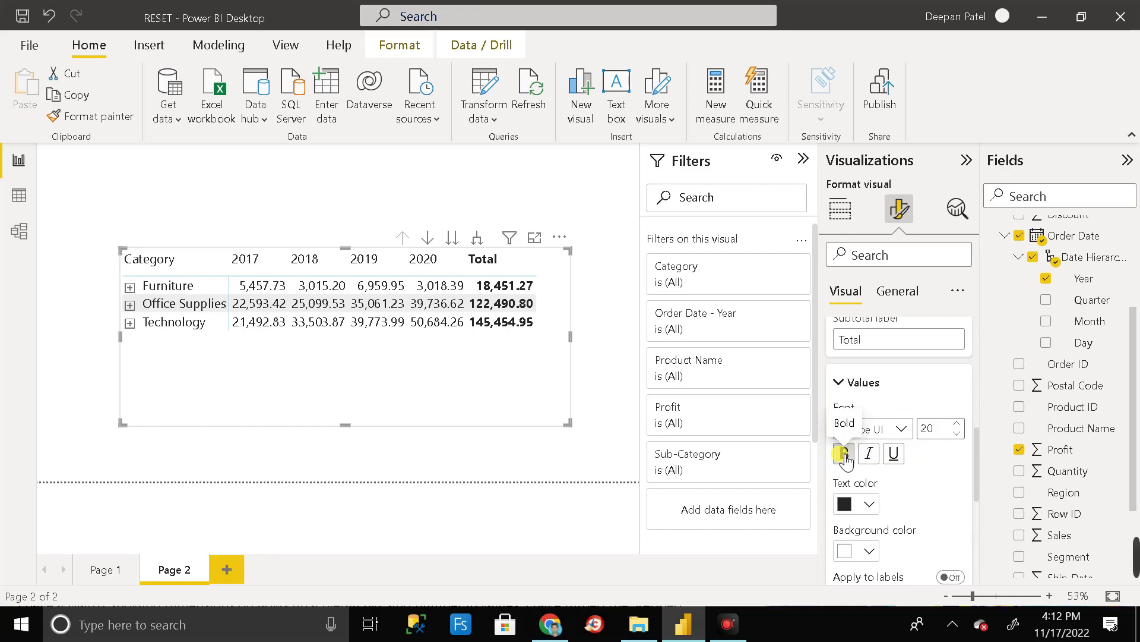
scroll(862, 496, "down", 2)
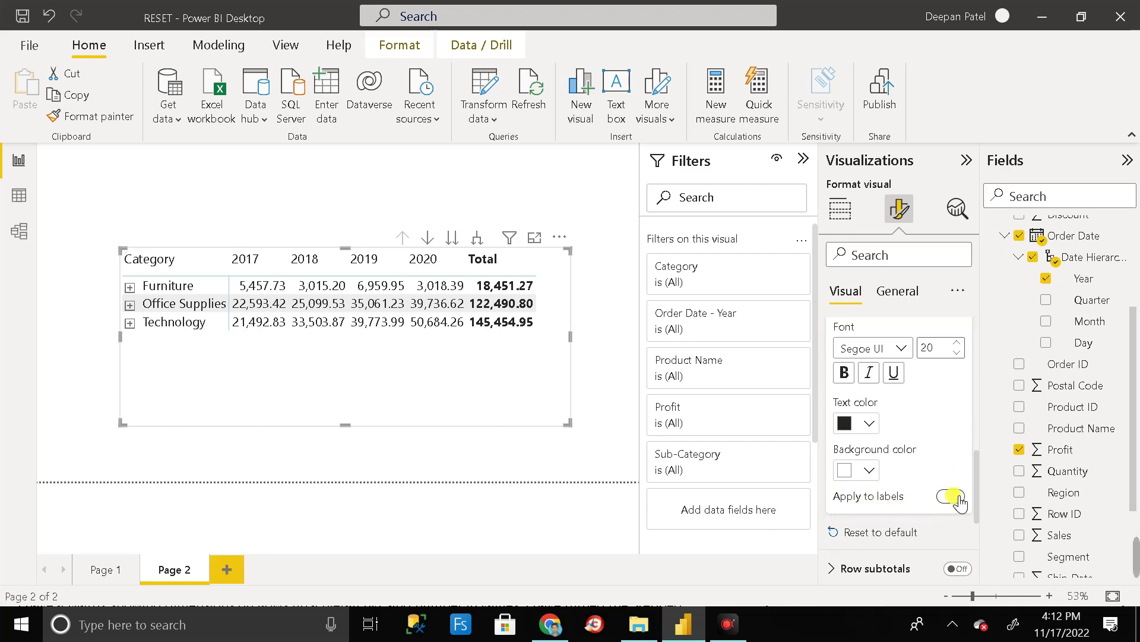
scroll(896, 440, "up", 5)
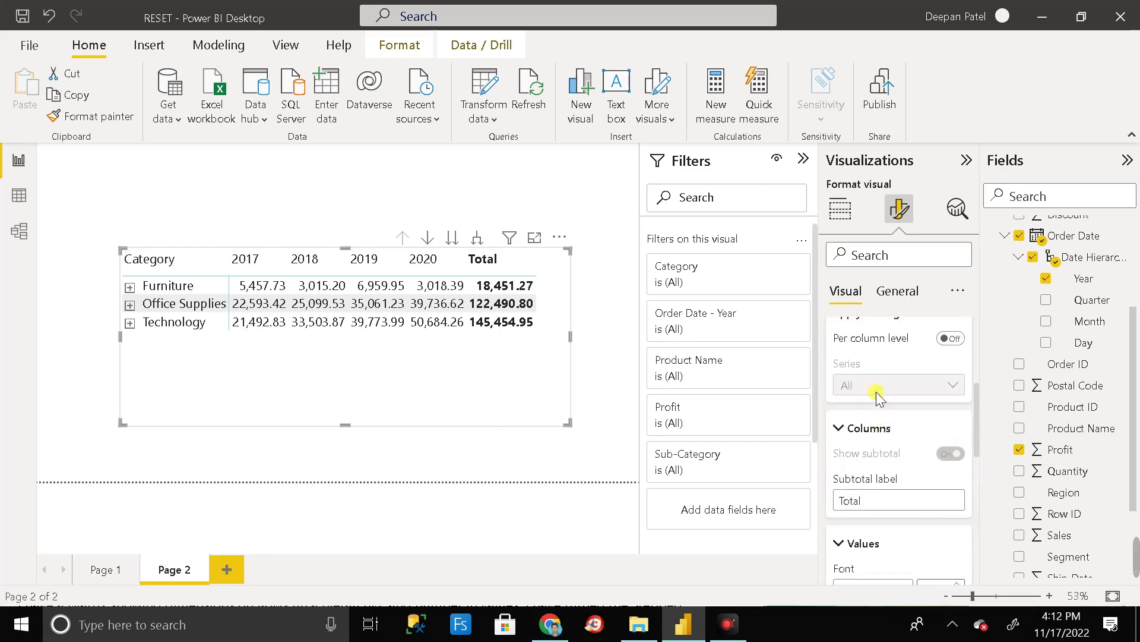
scroll(877, 393, "up", 2)
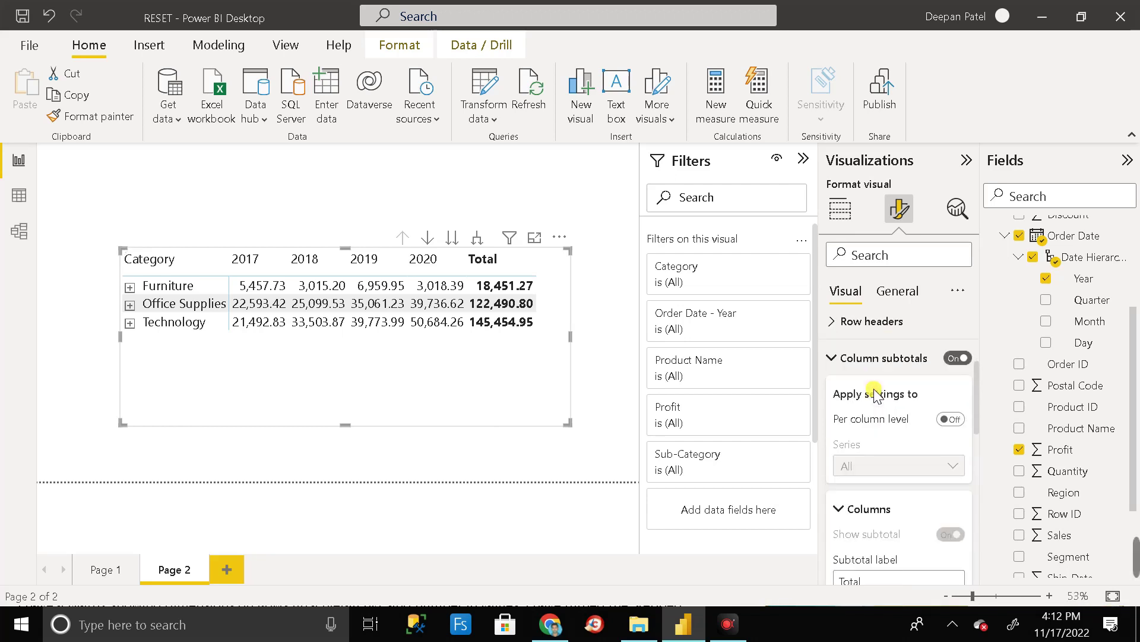
left_click(962, 358)
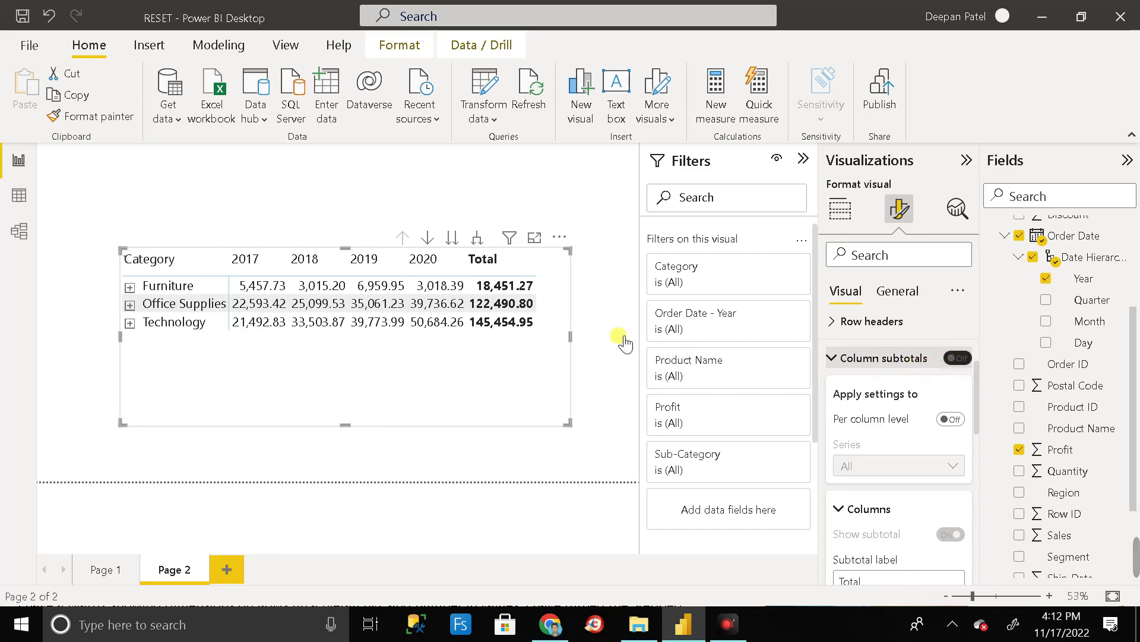
left_click(835, 357)
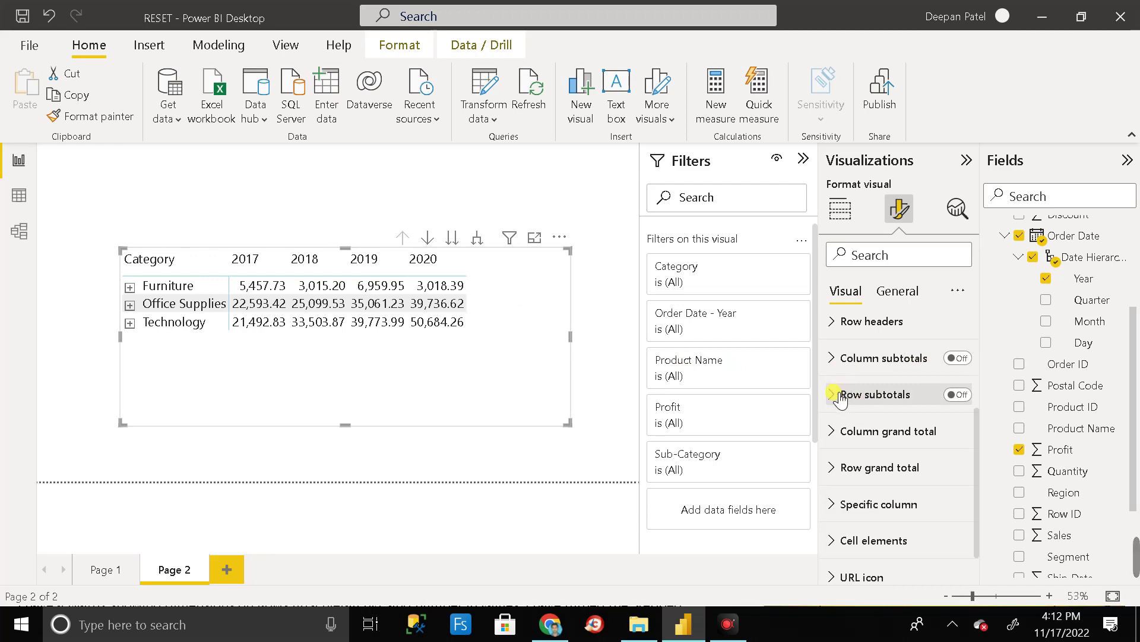
Turn Row subtotals back on and make the subtotal values bold
left_click(834, 395)
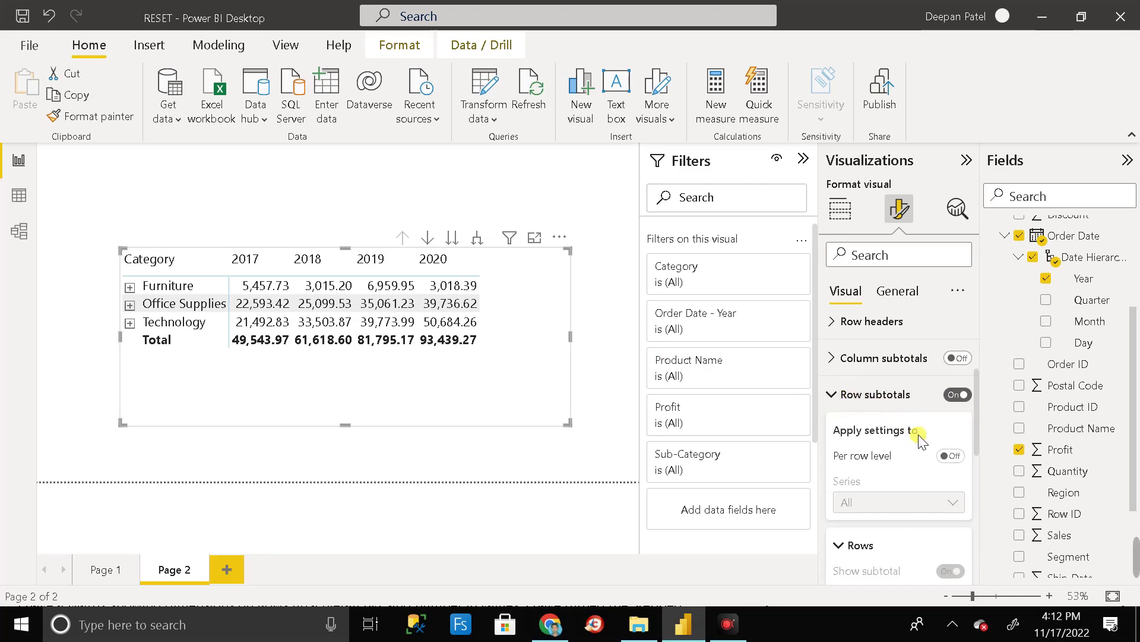
scroll(920, 445, "down", 3)
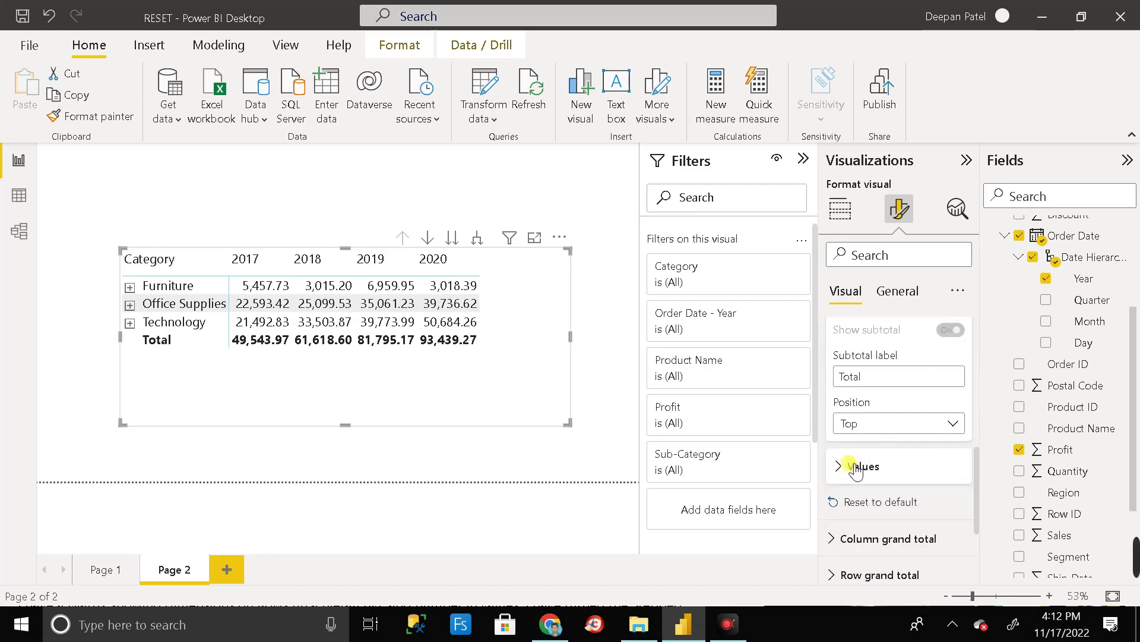
left_click(855, 466)
scroll(932, 469, "down", 1)
scroll(933, 471, "down", 1)
left_click(845, 457)
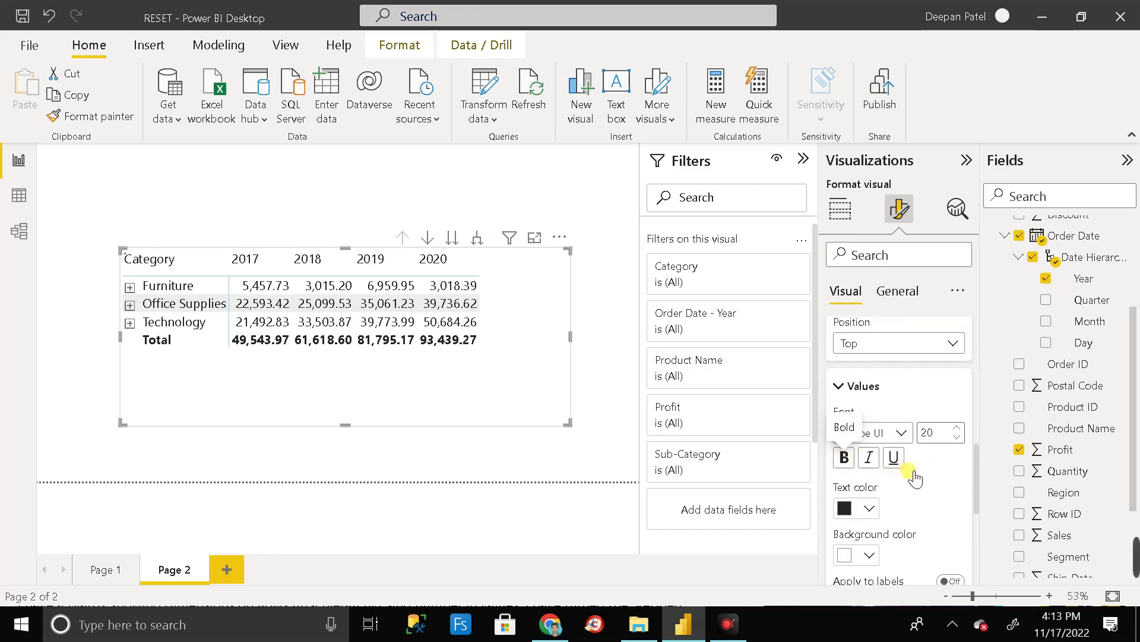
Switch Apply to labels On and expand Furniture into its subcategories
scroll(918, 473, "down", 3)
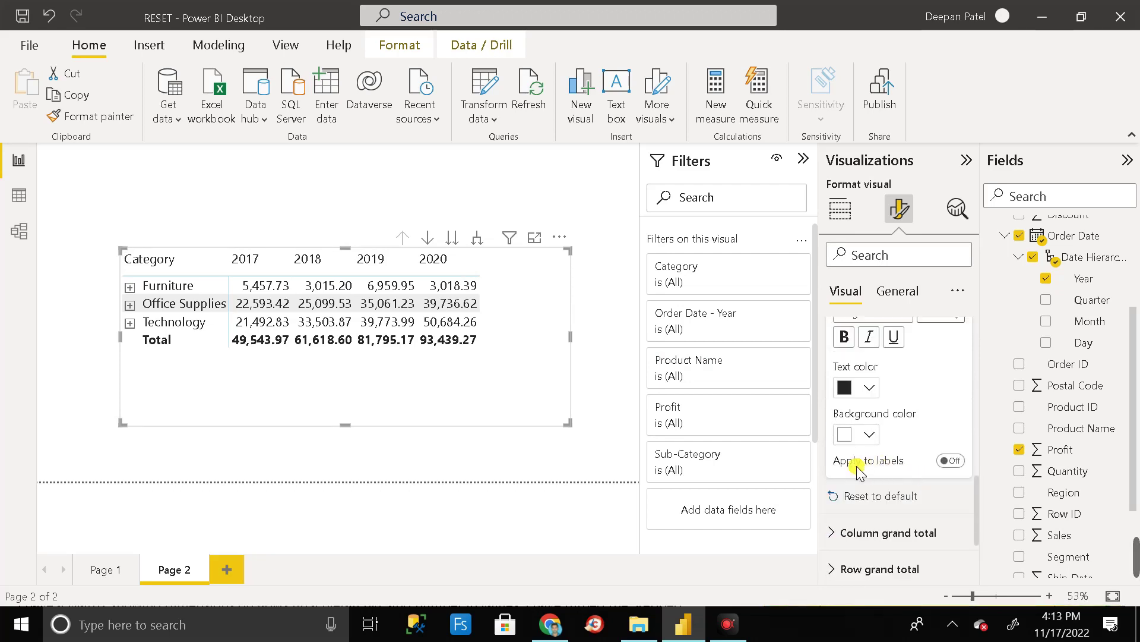
left_click(948, 461)
left_click(133, 288)
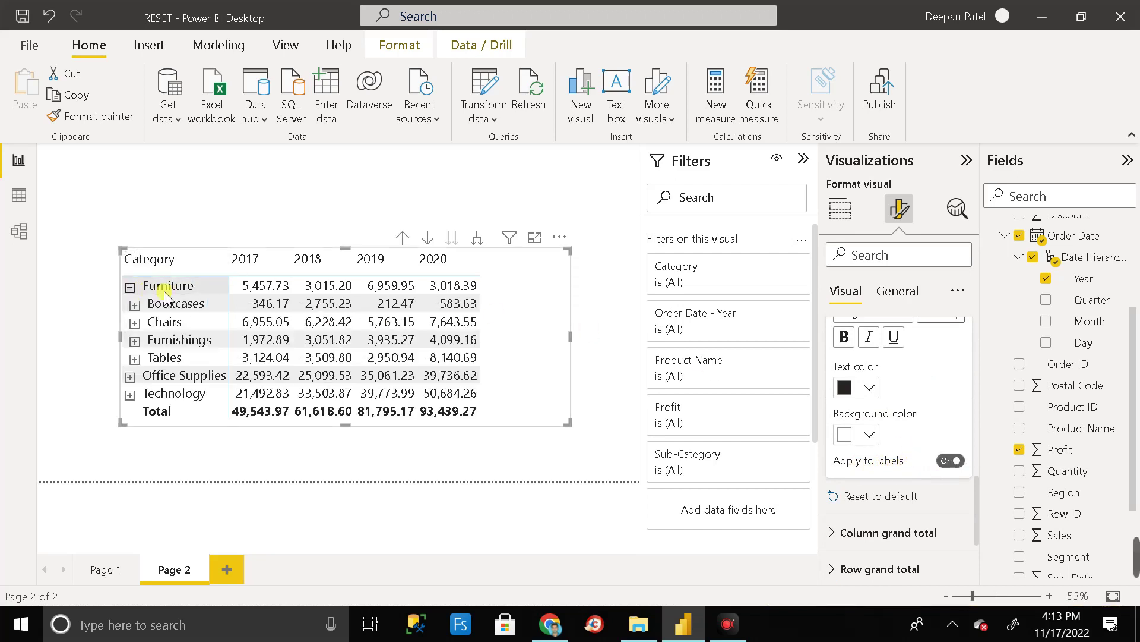
Expand Bookcases to check its products, then switch Row subtotals Off
left_click(135, 304)
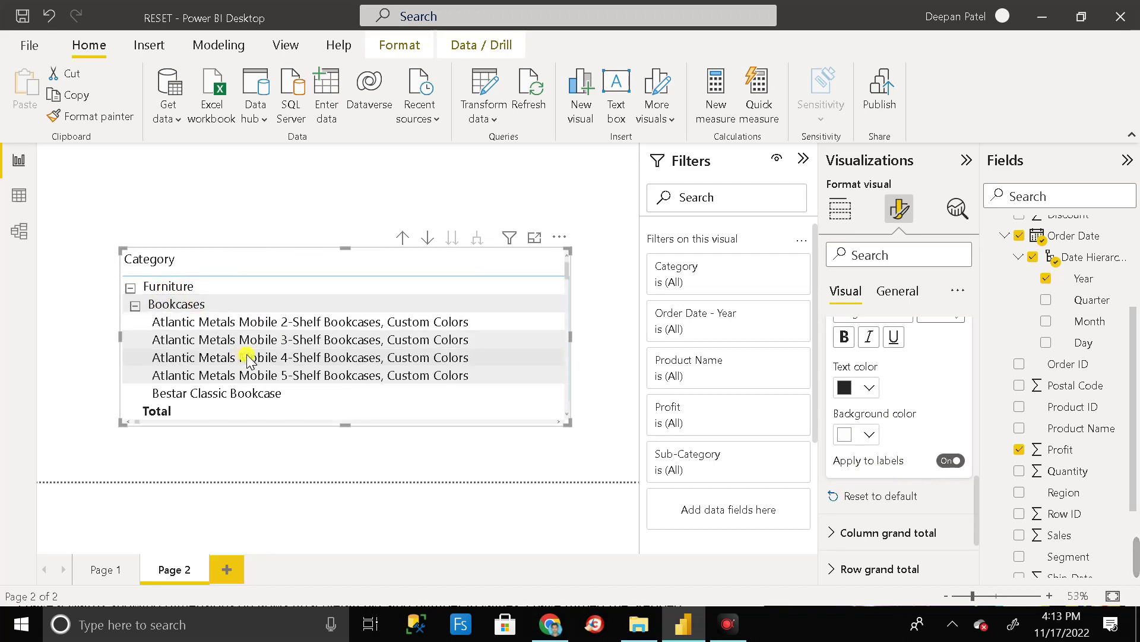
scroll(248, 356, "down", 1)
scroll(248, 356, "up", 1)
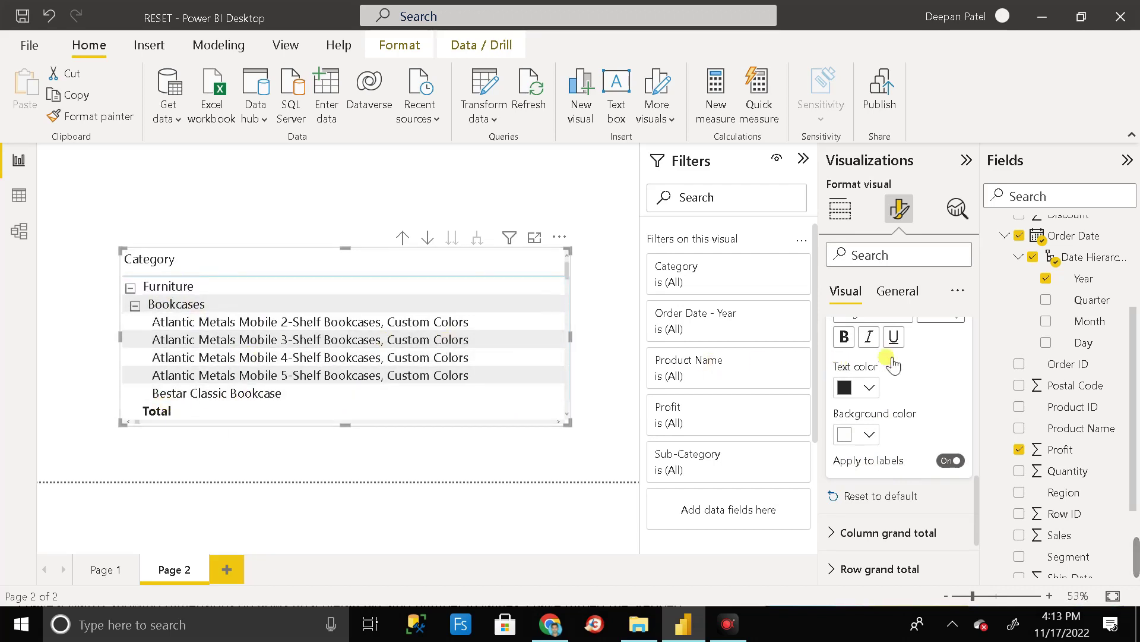
scroll(894, 399, "up", 5)
scroll(894, 399, "up", 2)
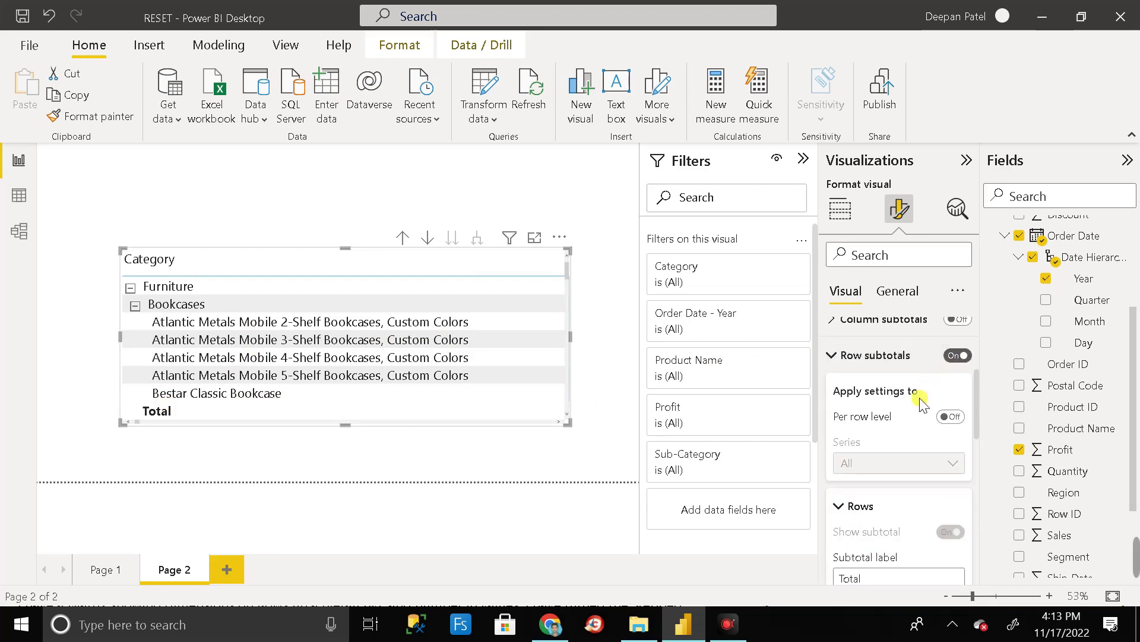
left_click(963, 356)
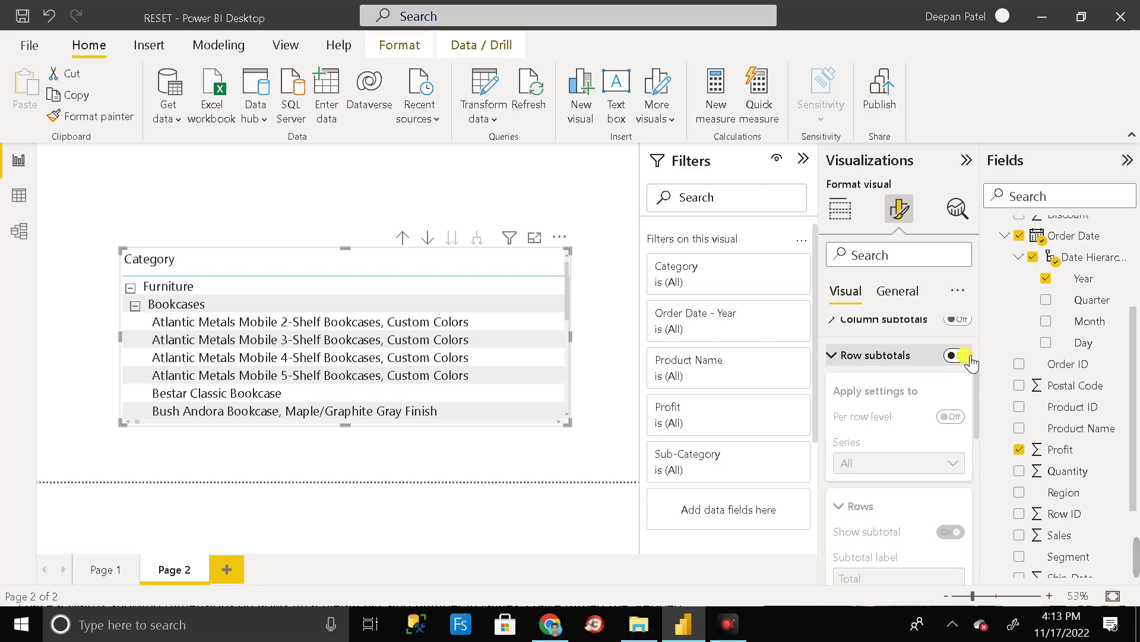
Collapse Furniture back to one row and reselect the matrix visual
left_click(132, 289)
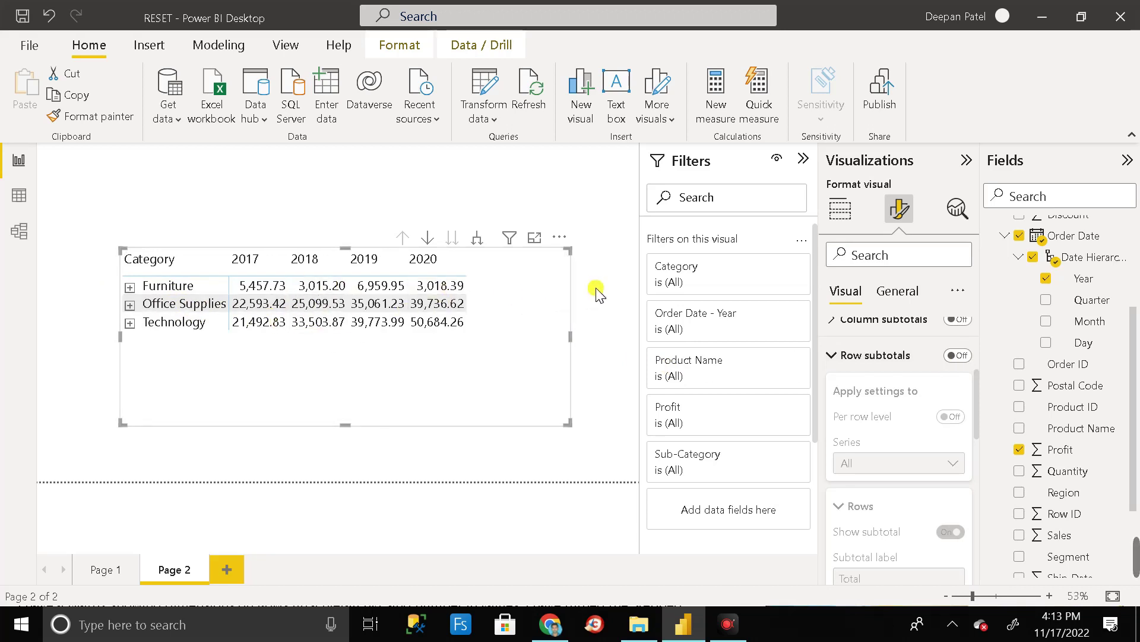
left_click(602, 357)
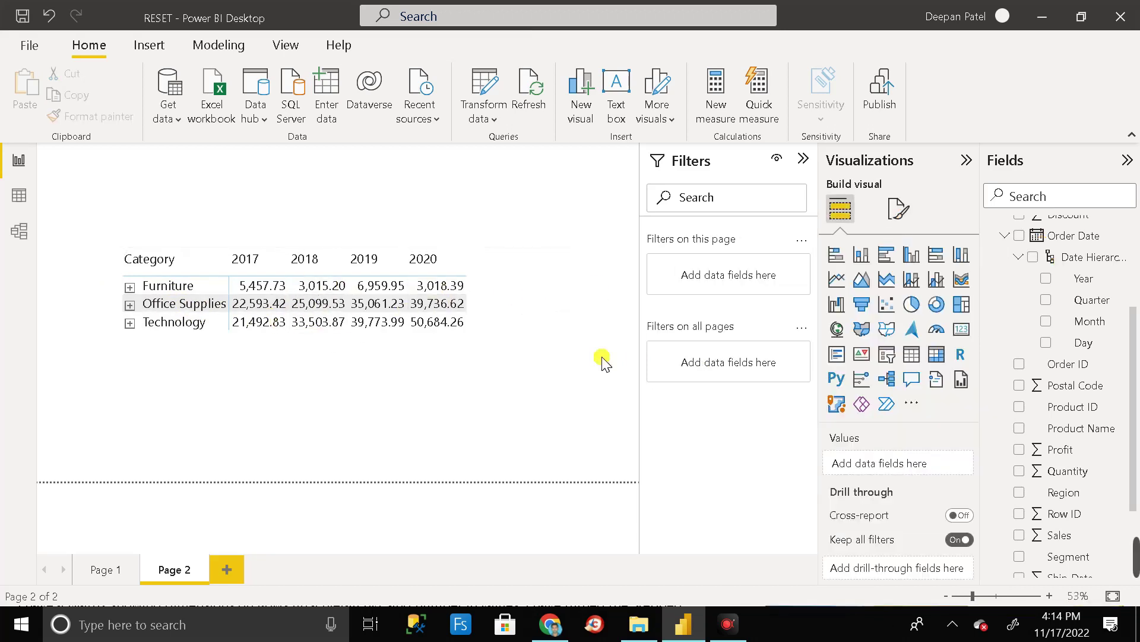
left_click(395, 359)
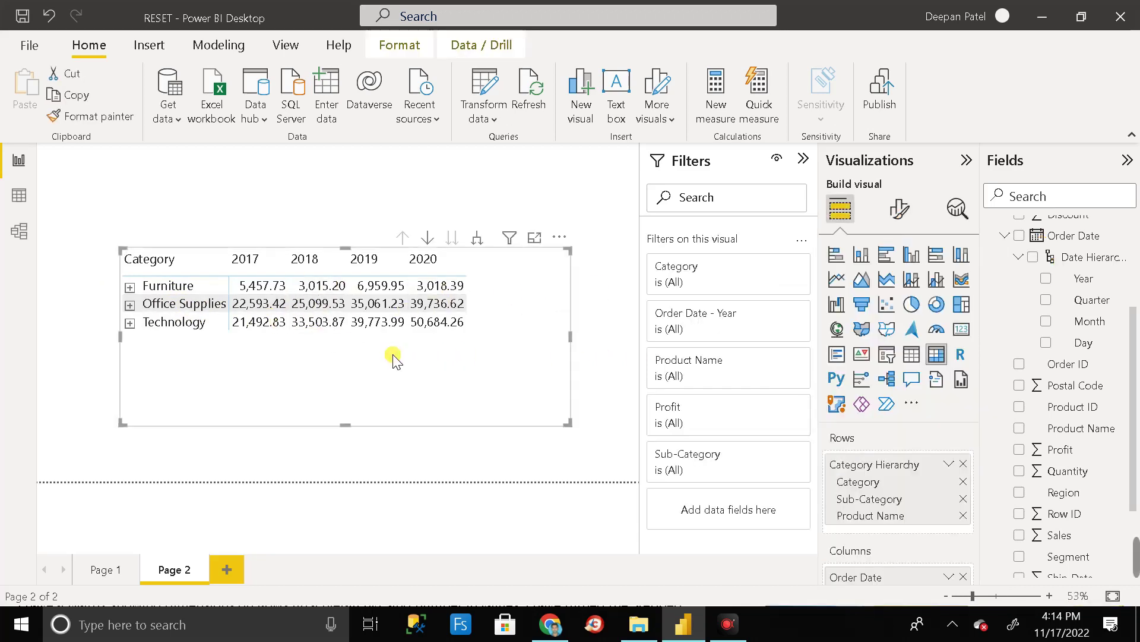
left_click(563, 633)
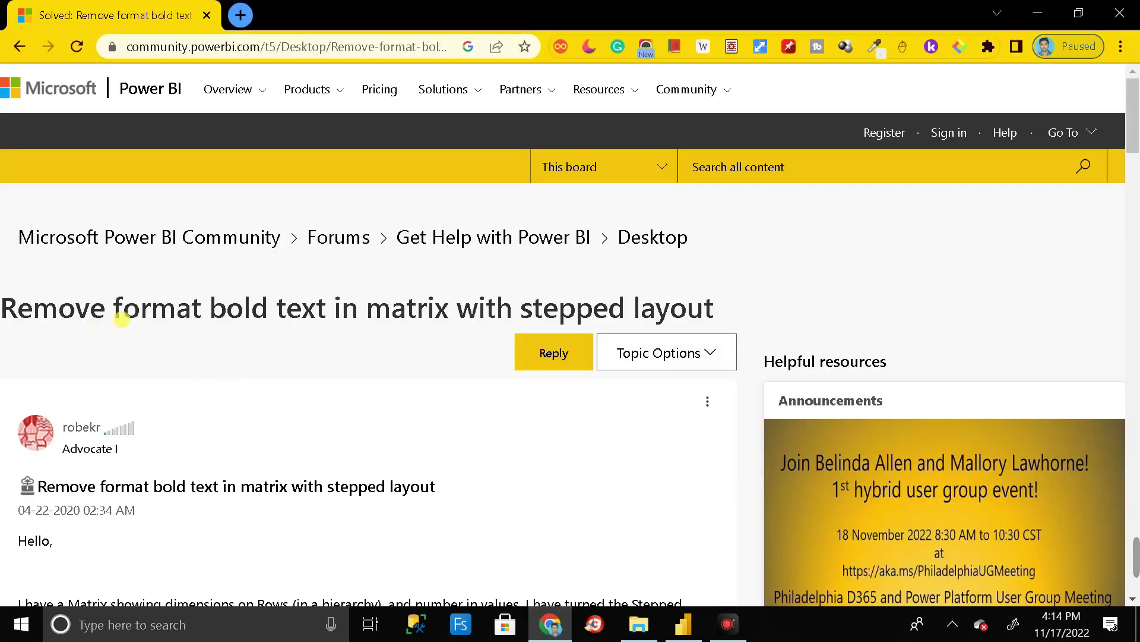
Highlight words in the 'Remove format bold text in matrix with stepped layout' title, then clear the selection
left_click_drag(122, 319, 723, 310)
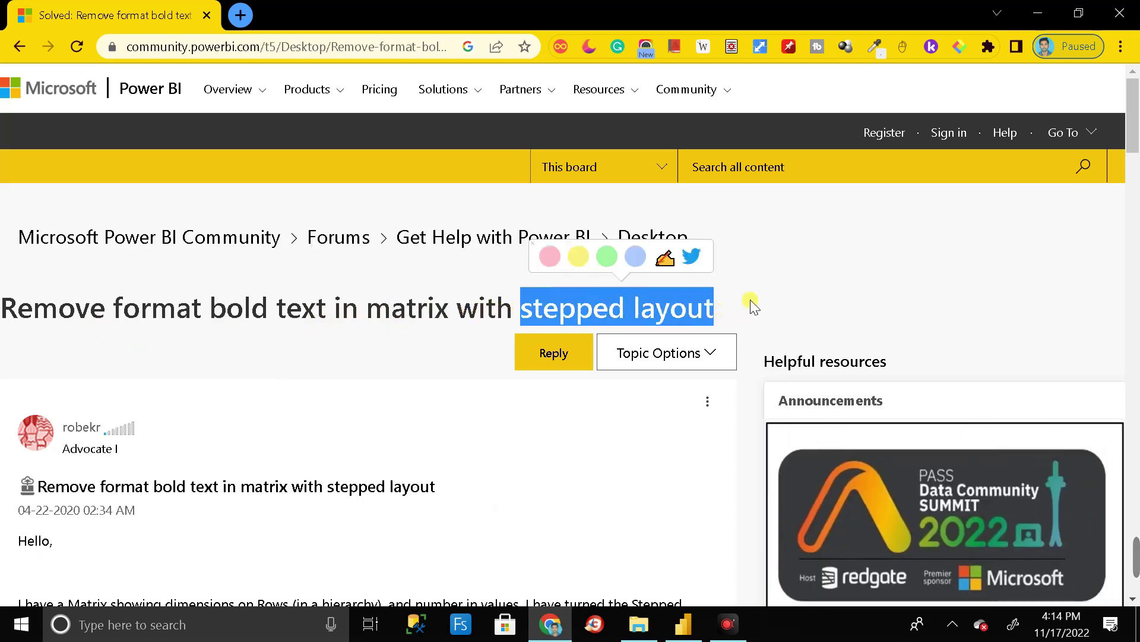
left_click(752, 301)
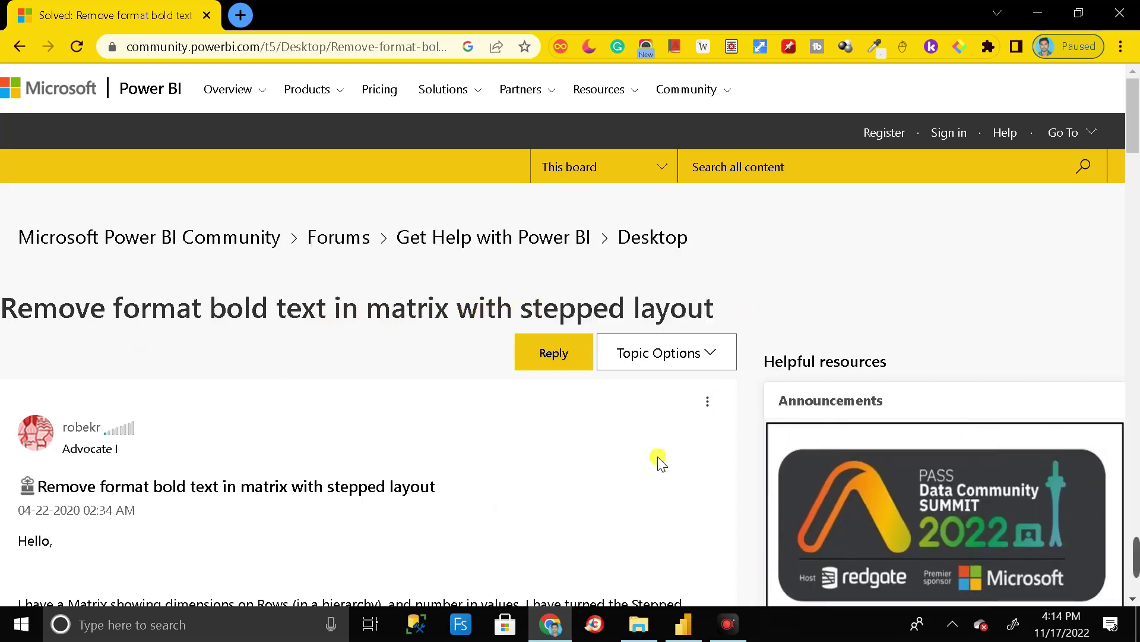